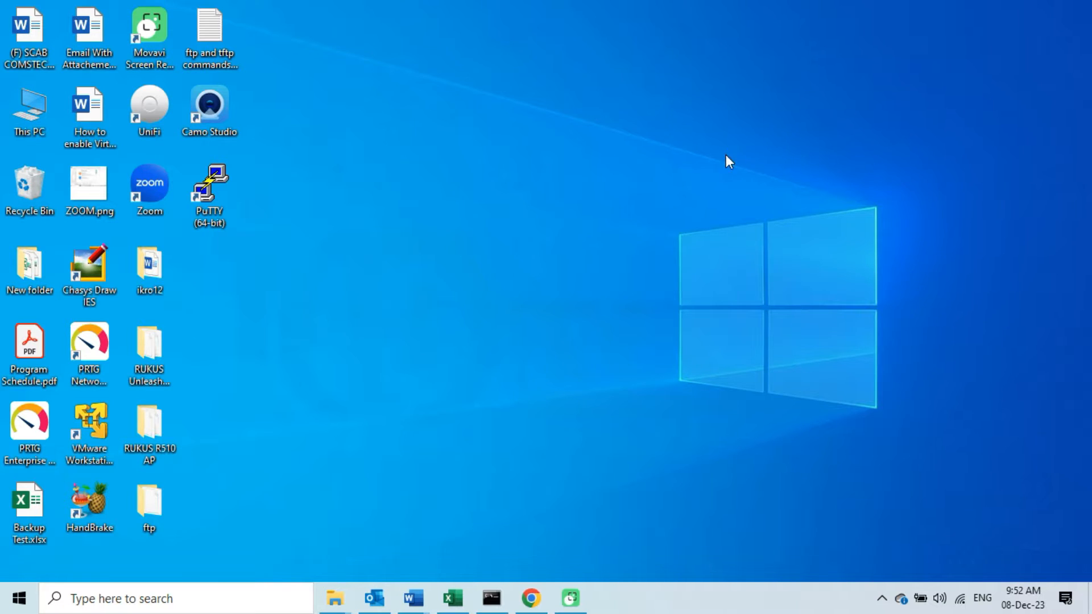
left_click(531, 597)
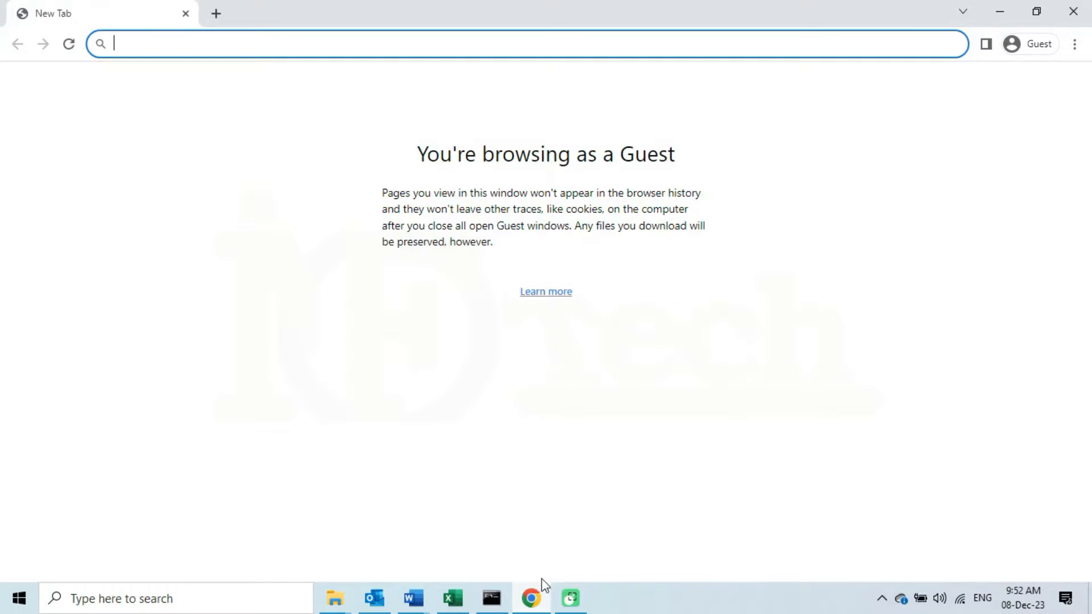
type("h")
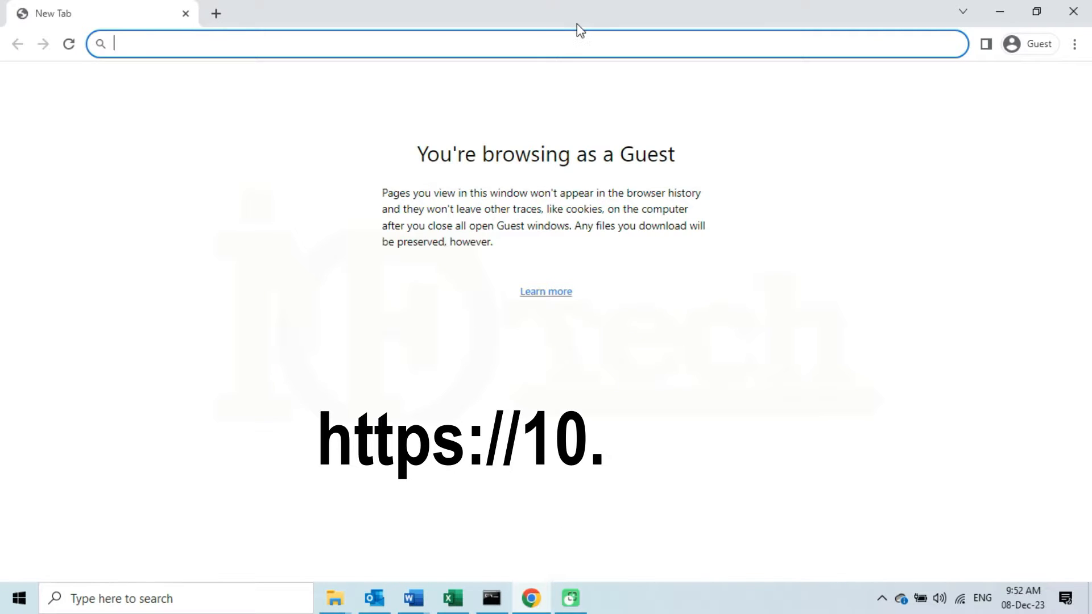
type("h")
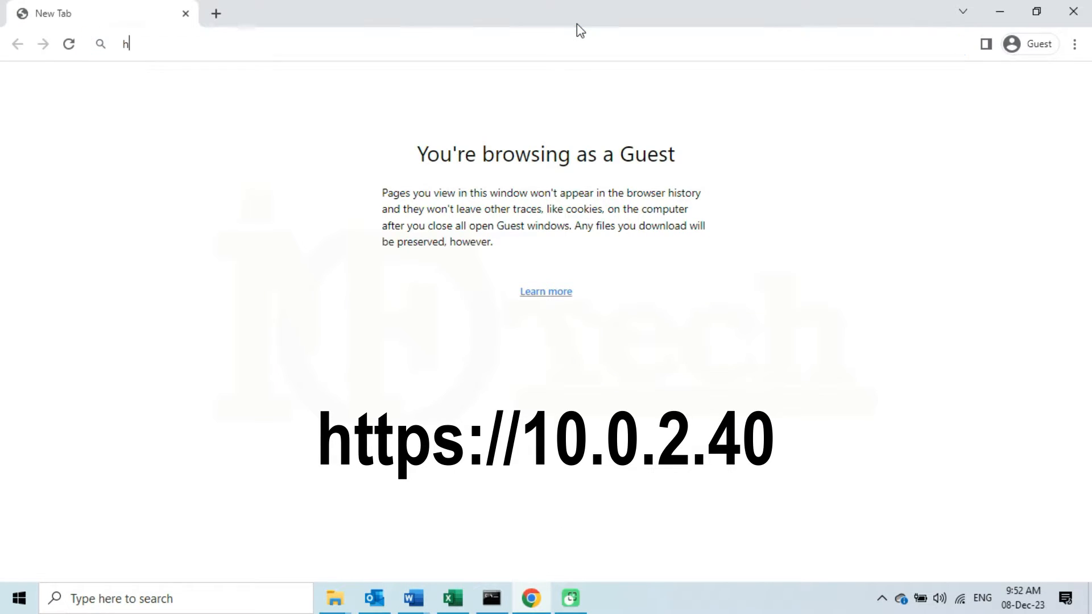
type("ttps://")
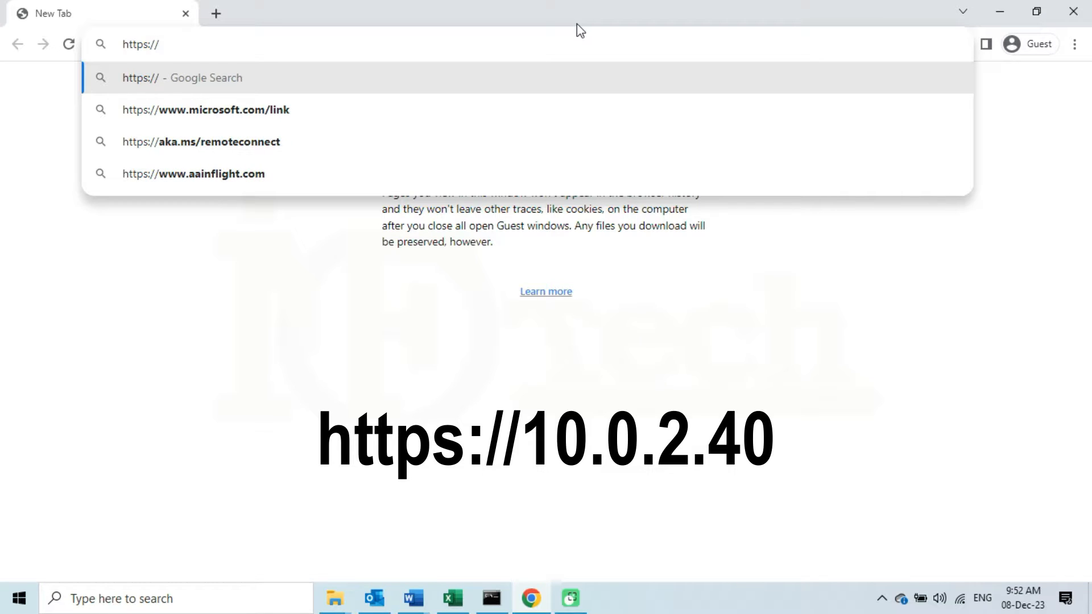
type("1")
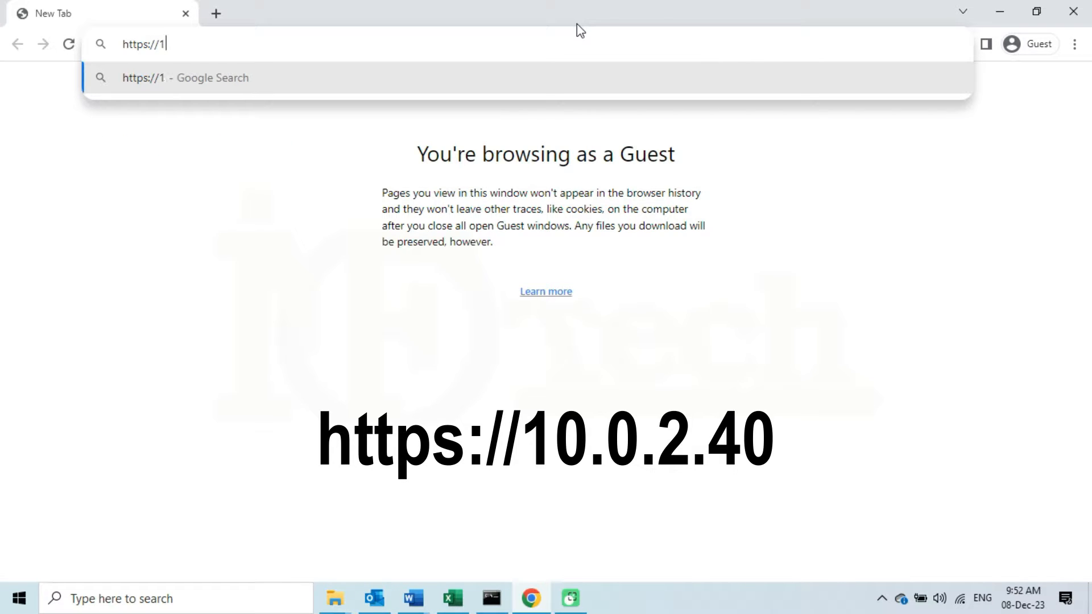
type("0.0.")
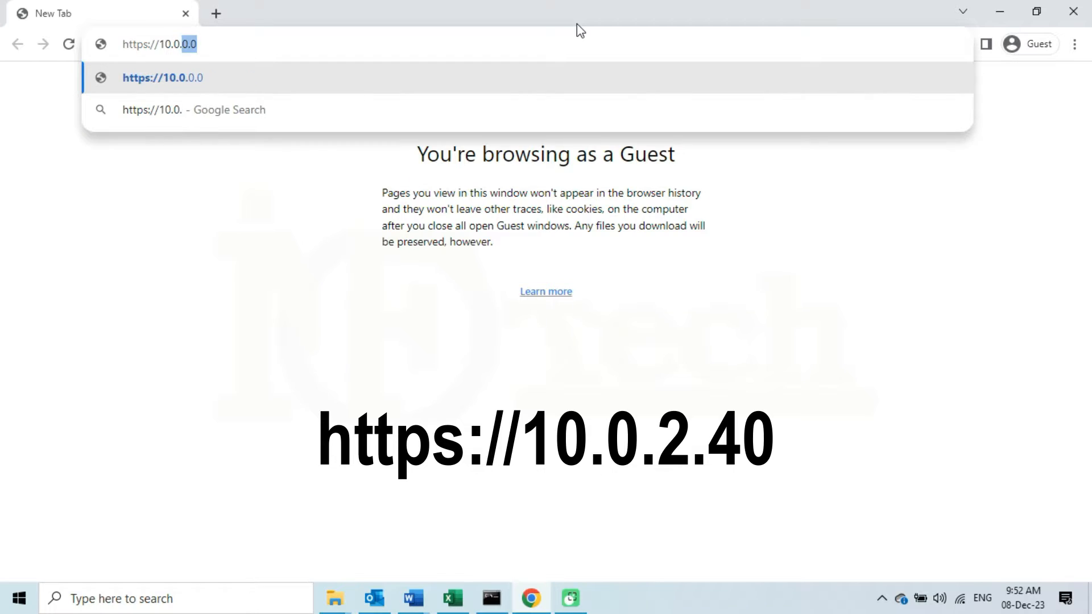
type("2.40")
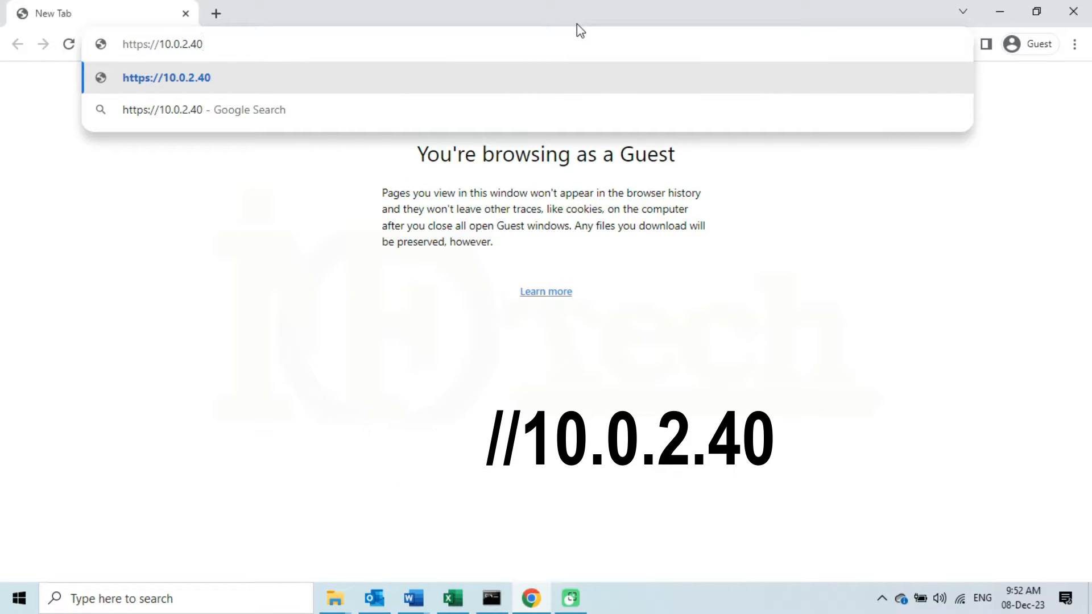
key("Return")
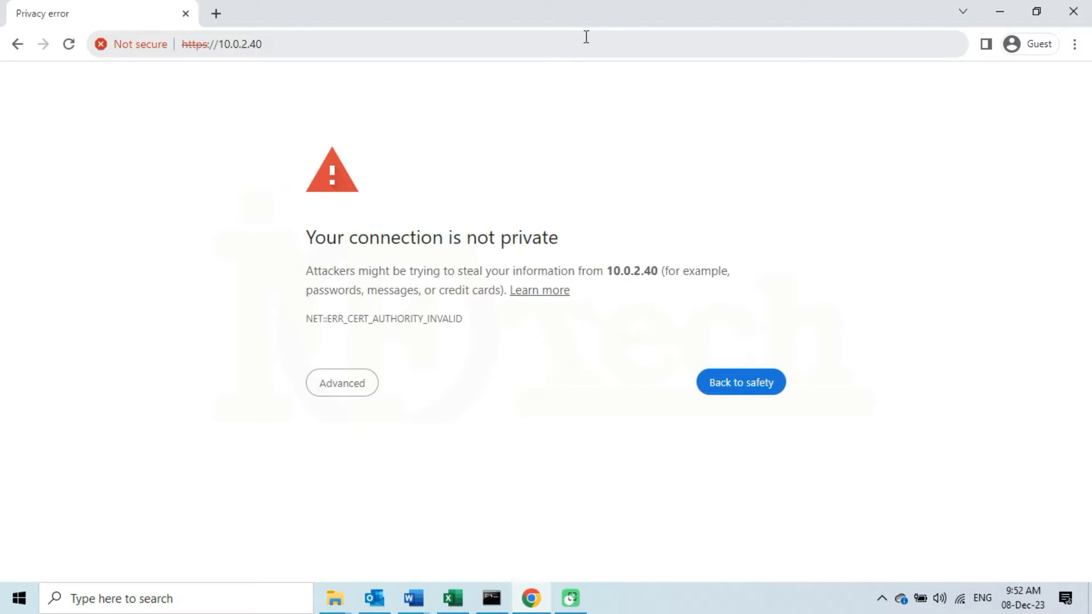
left_click(353, 393)
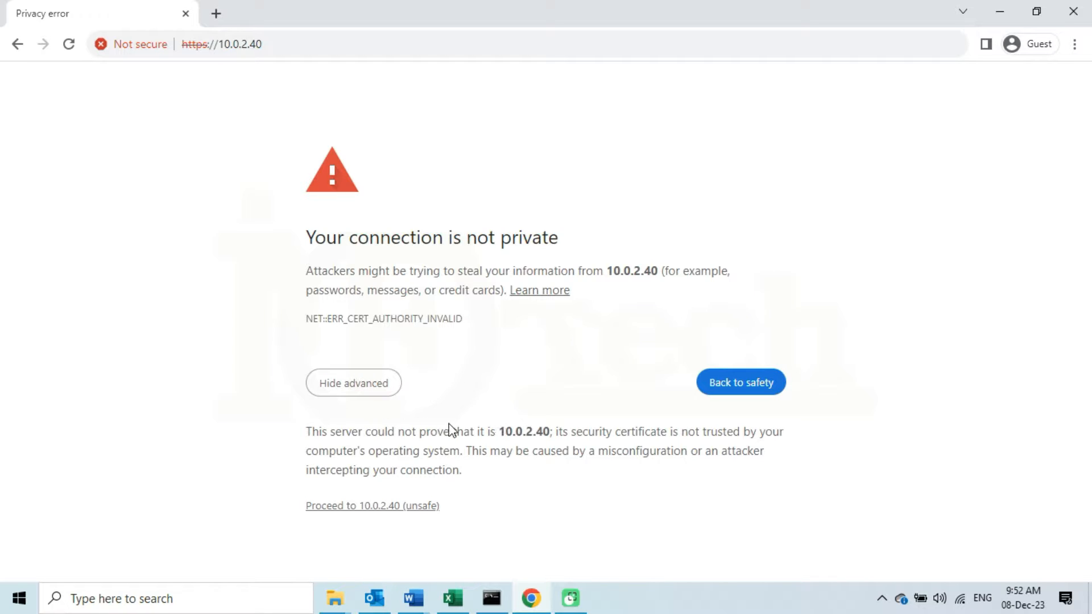
left_click(382, 508)
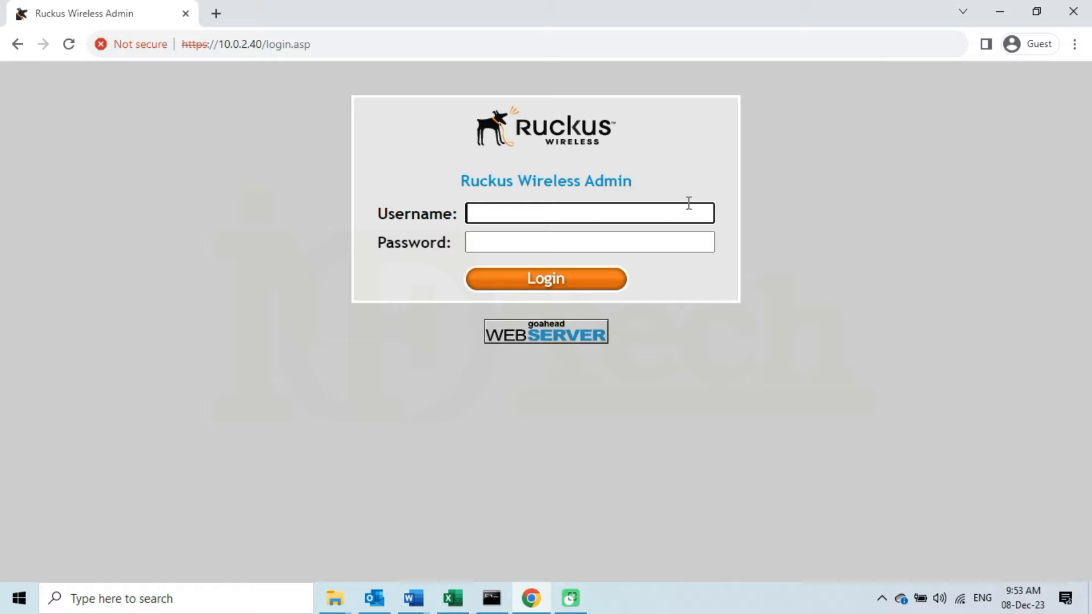
Log in to the R510 admin page with the admin username and password
type("infotech")
left_click(631, 235)
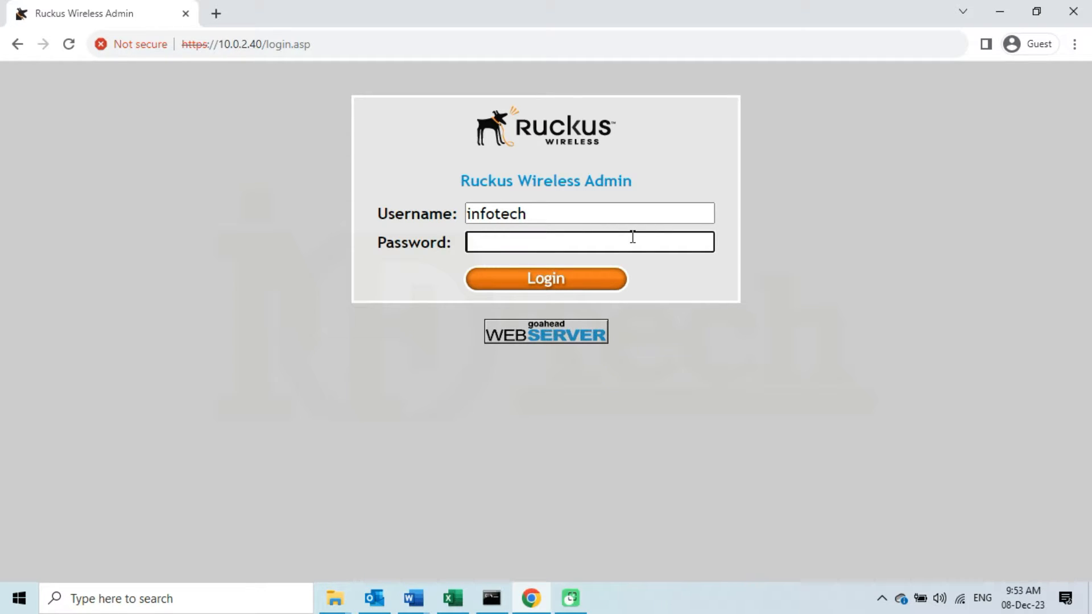
type("*********")
left_click(569, 286)
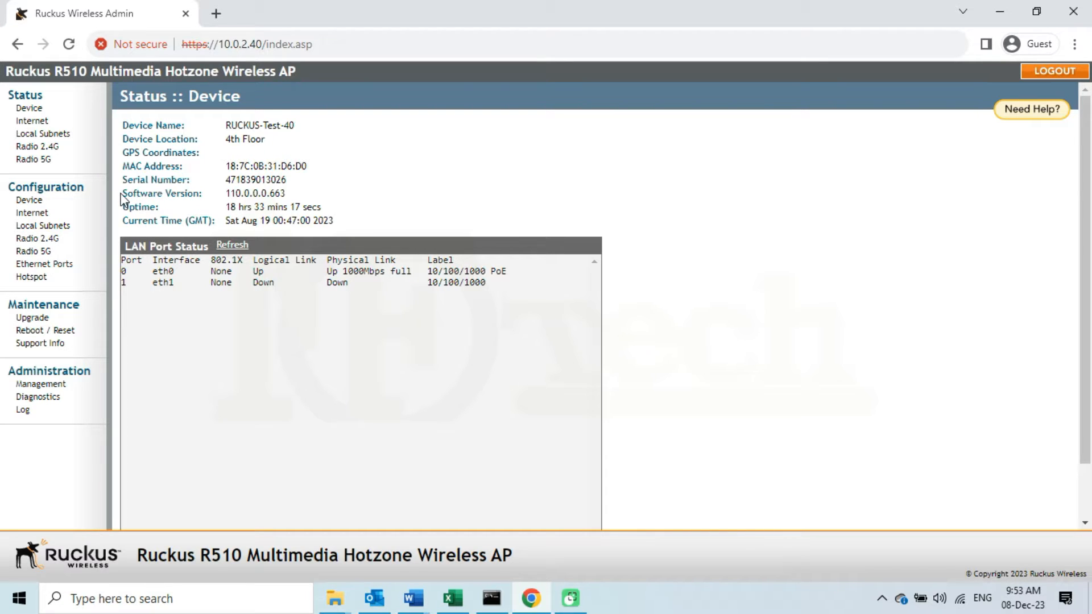
left_click_drag(121, 195, 291, 196)
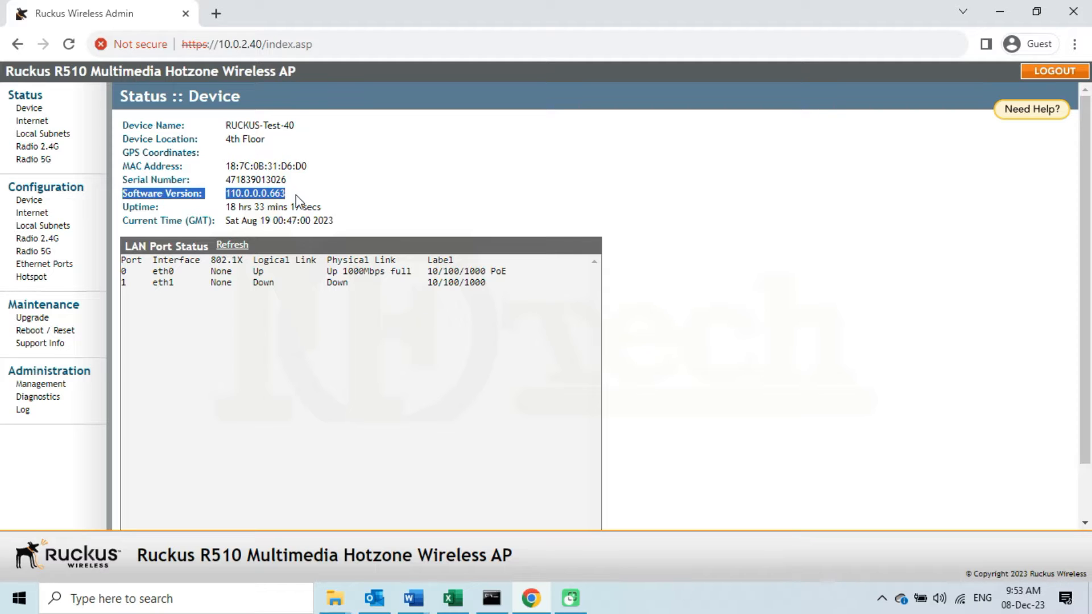
left_click(294, 199)
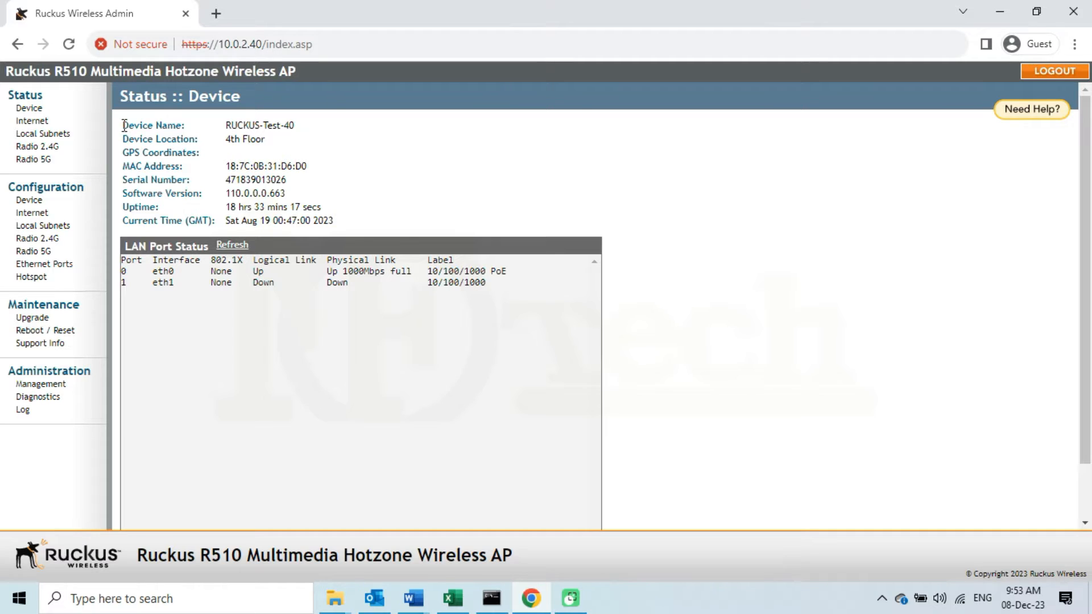
left_click_drag(122, 125, 300, 128)
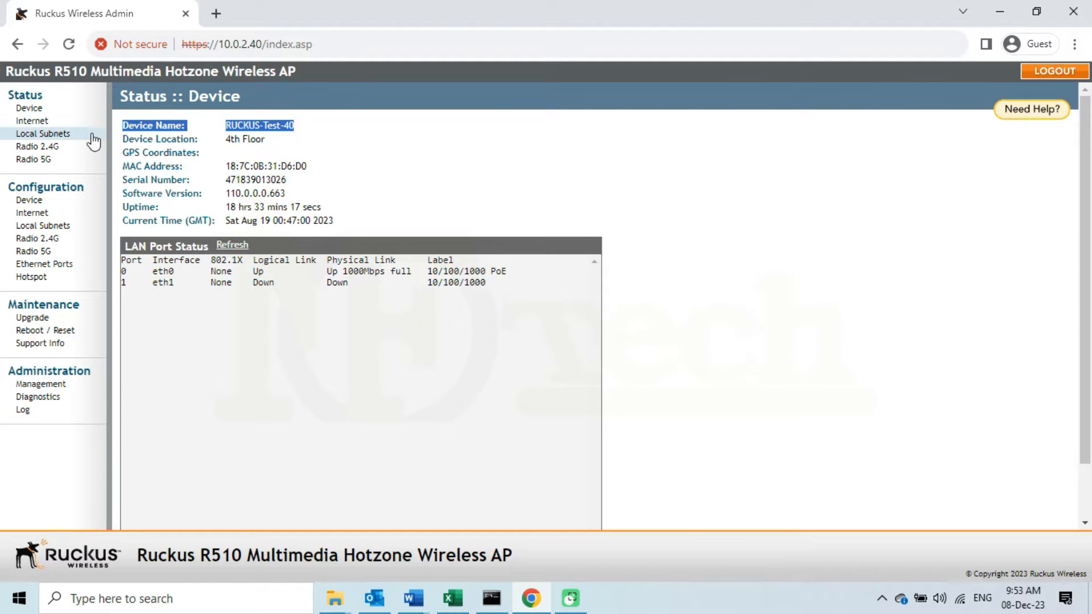
left_click_drag(133, 136, 267, 141)
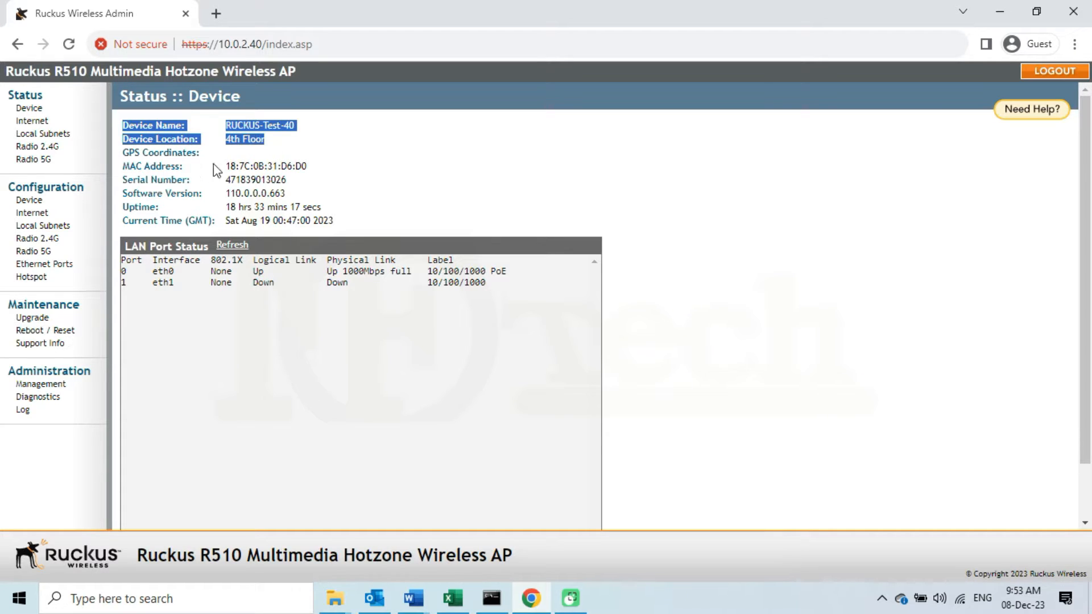
left_click(253, 171)
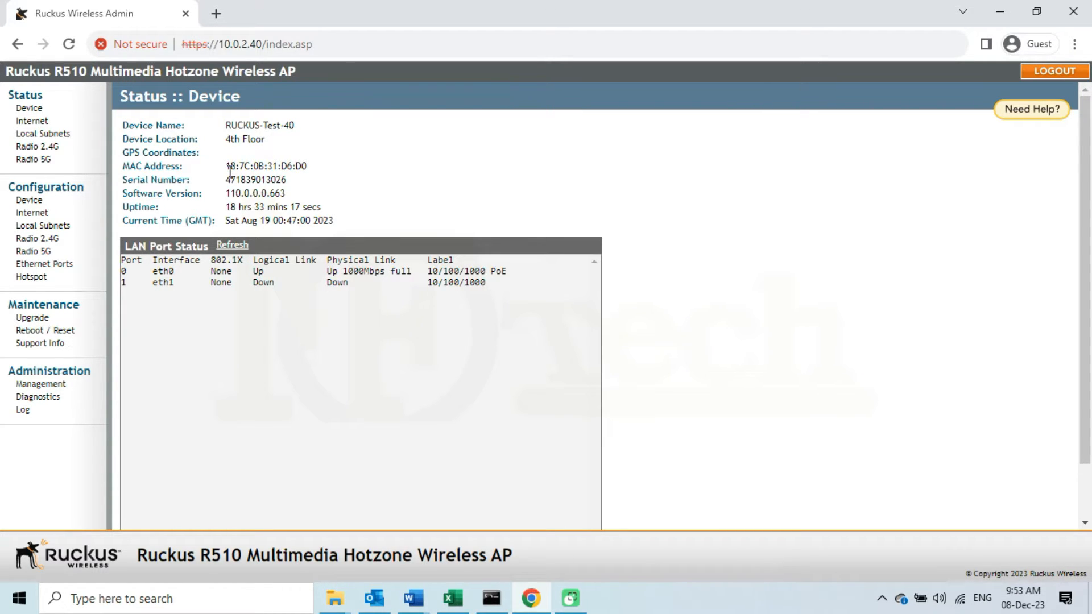
Check the Internet status's static connection and the 2.4G radio's Test-SSID-2.4G network
left_click(44, 122)
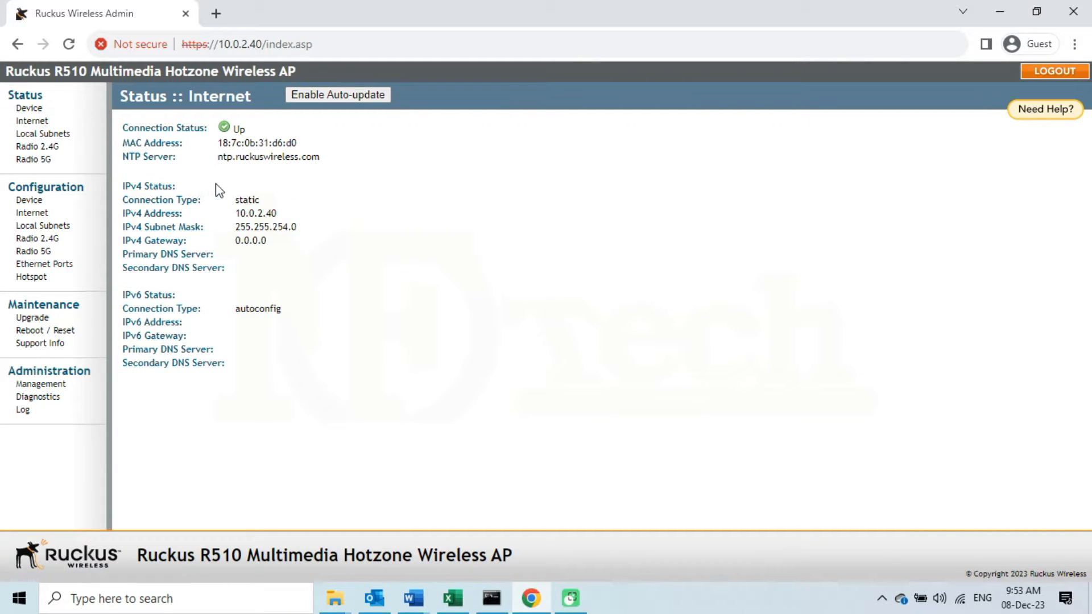
left_click_drag(236, 199, 302, 226)
left_click(300, 226)
left_click(46, 149)
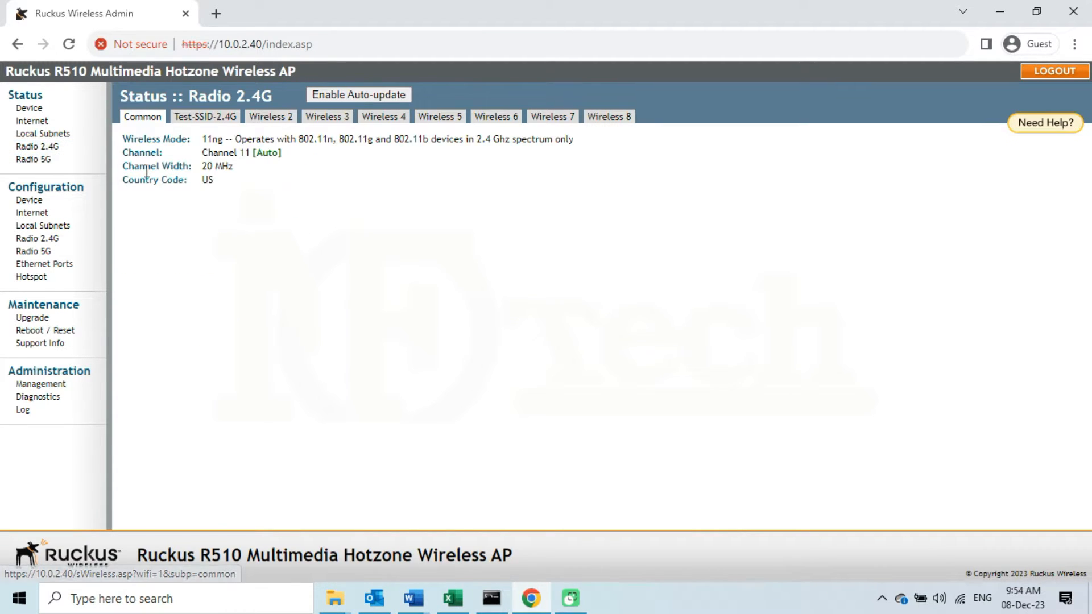
left_click(209, 120)
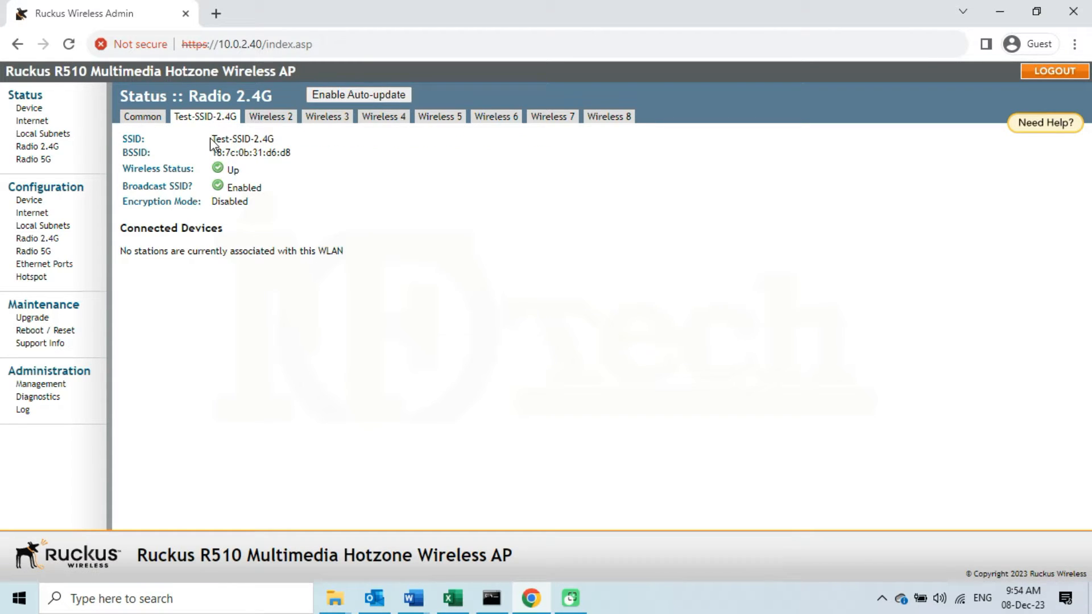
left_click_drag(211, 139, 276, 138)
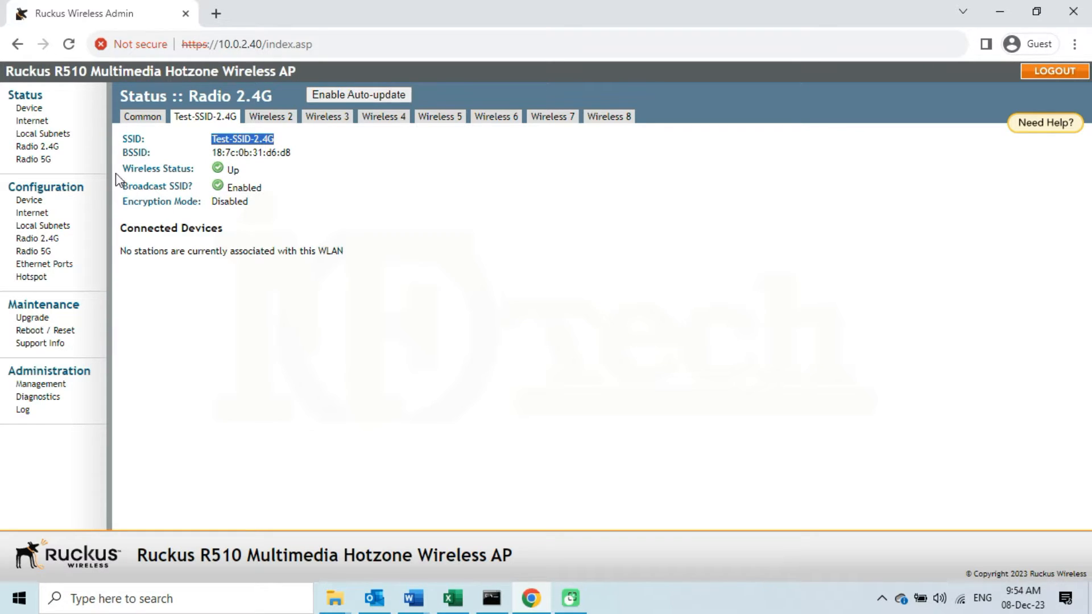
Check the 5G radio's Test-SSID-5G network and confirm its wireless status is Up
left_click(44, 160)
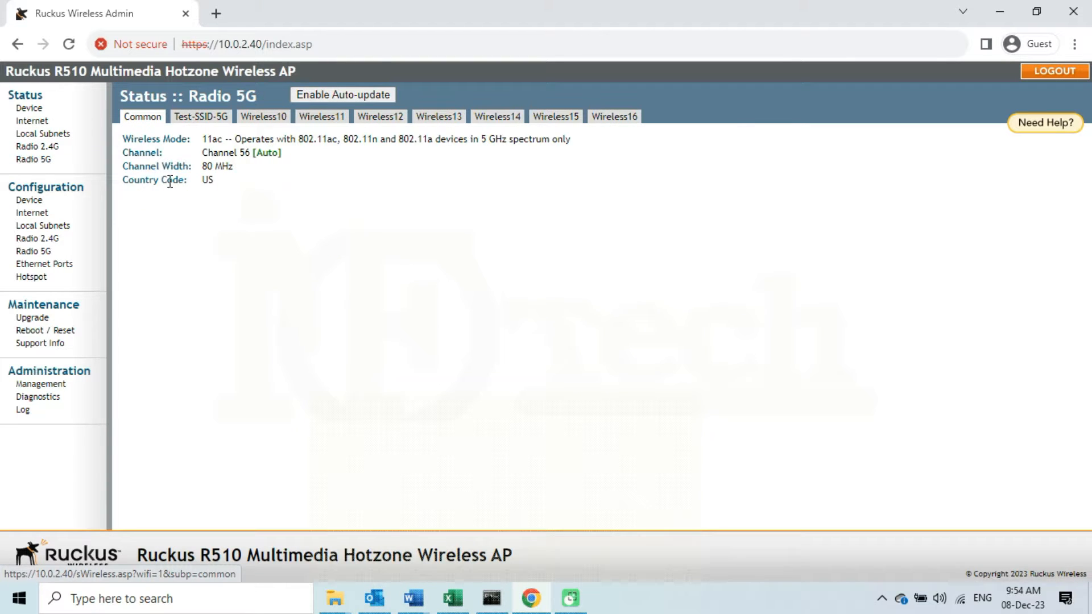
left_click(207, 122)
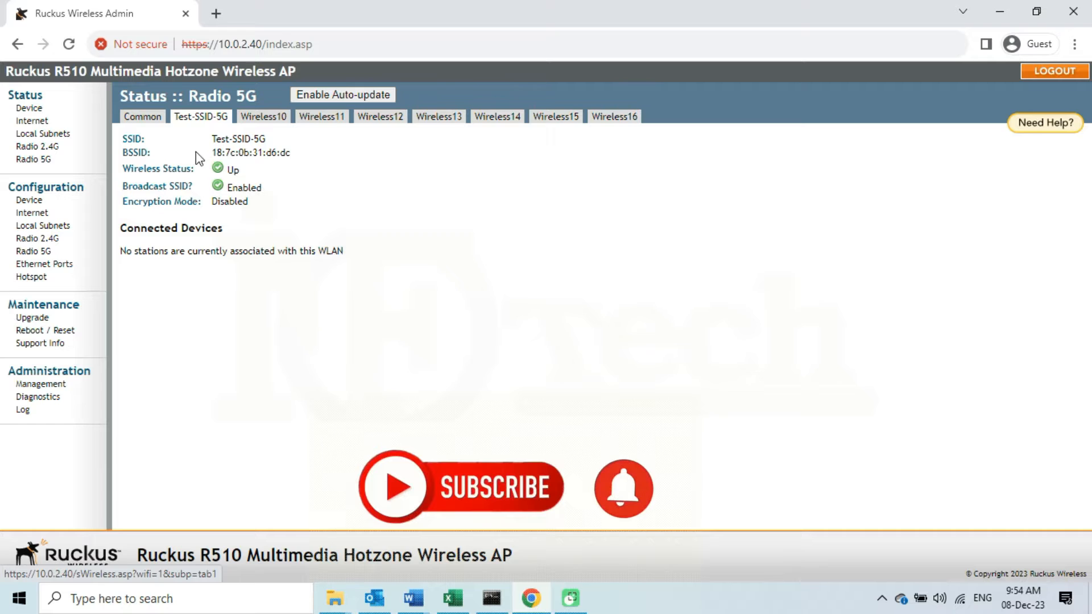
left_click_drag(211, 140, 271, 141)
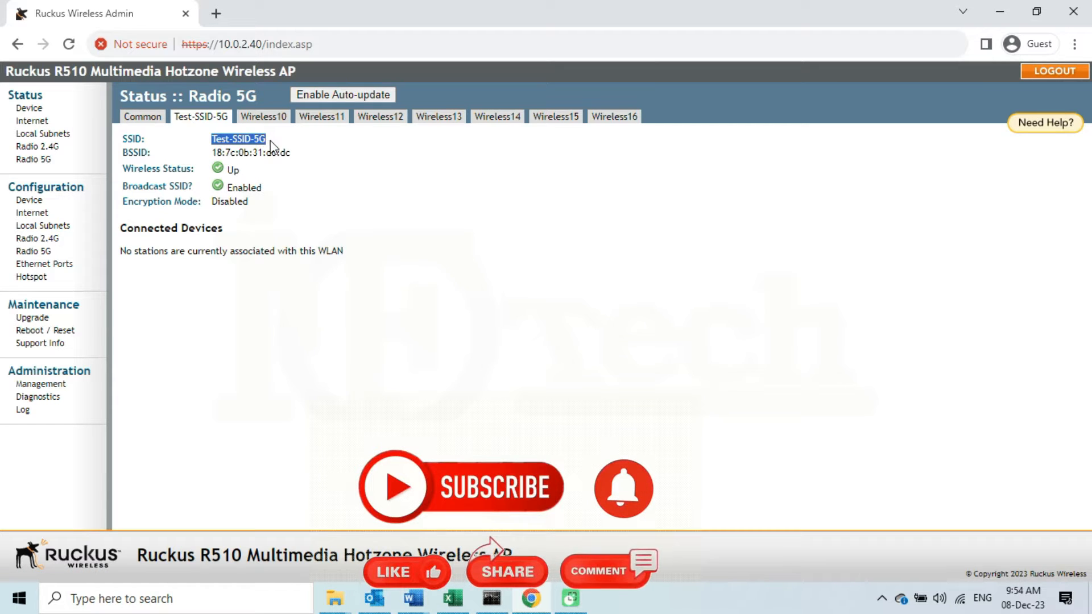
left_click_drag(209, 166, 267, 190)
left_click(289, 191)
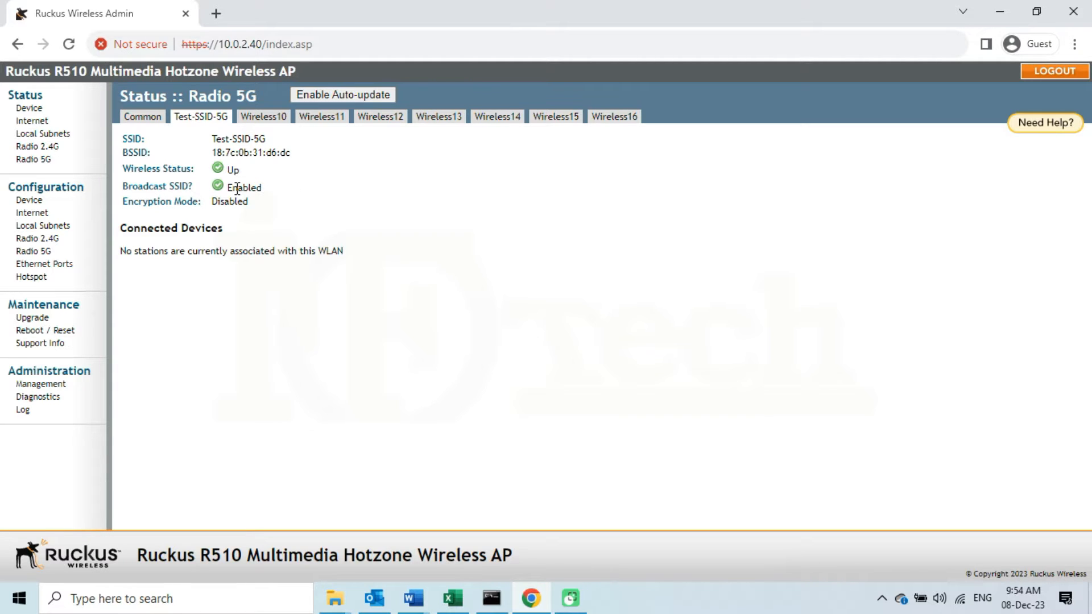
Confirm software version 110.0.0.0.663 on Status :: Device, then log out
left_click(36, 110)
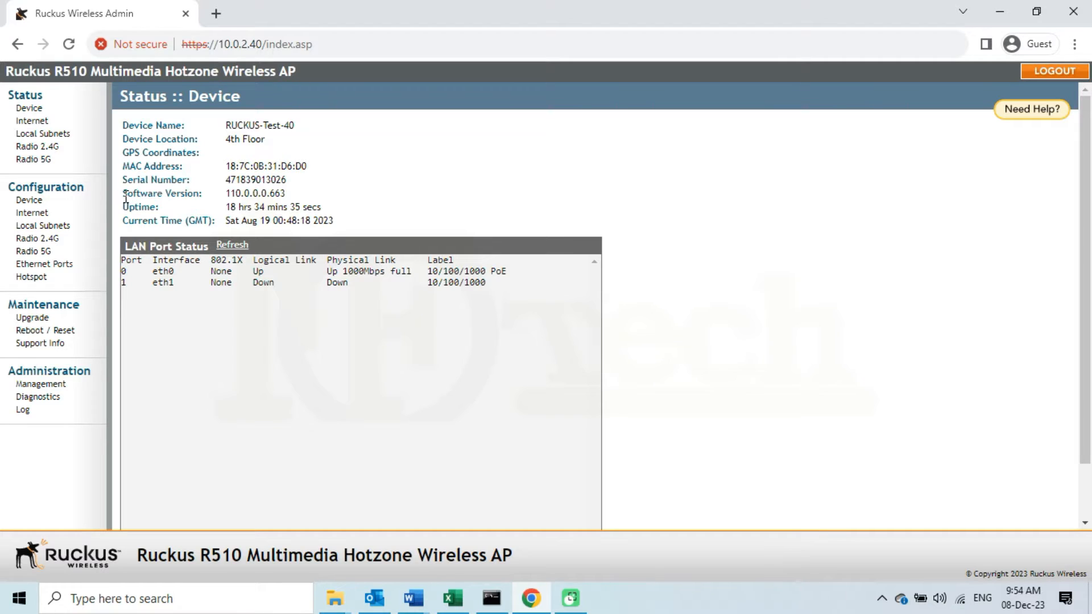
left_click_drag(122, 196, 295, 200)
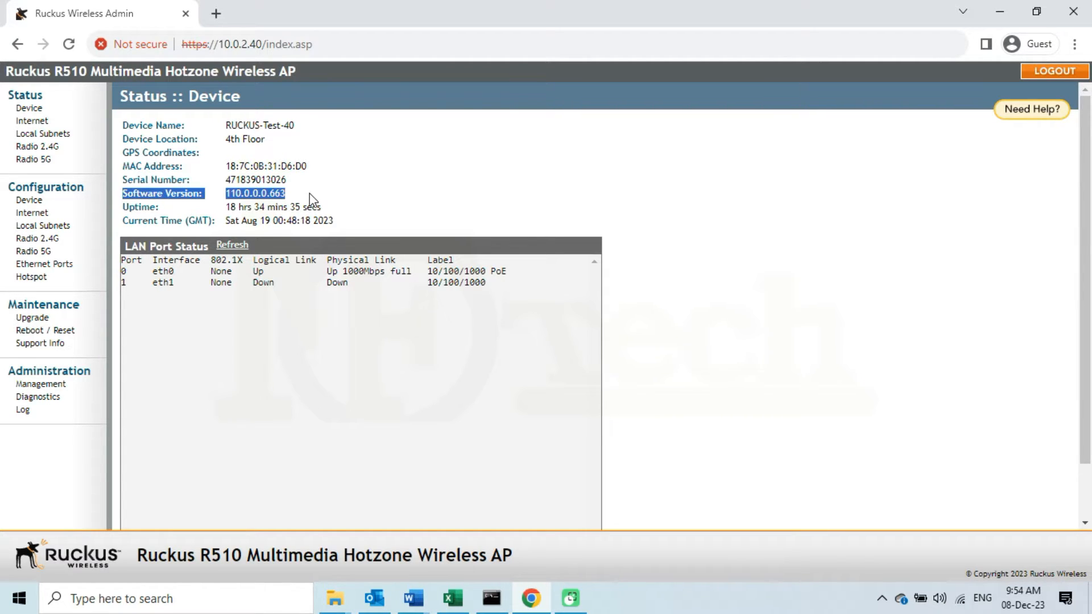
left_click(312, 199)
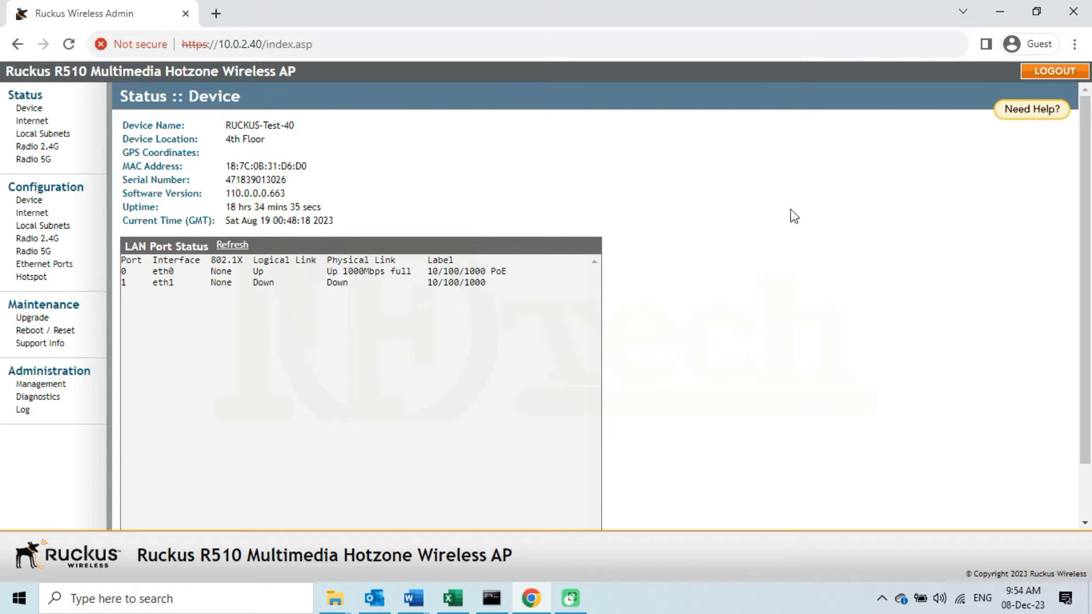
left_click(1050, 72)
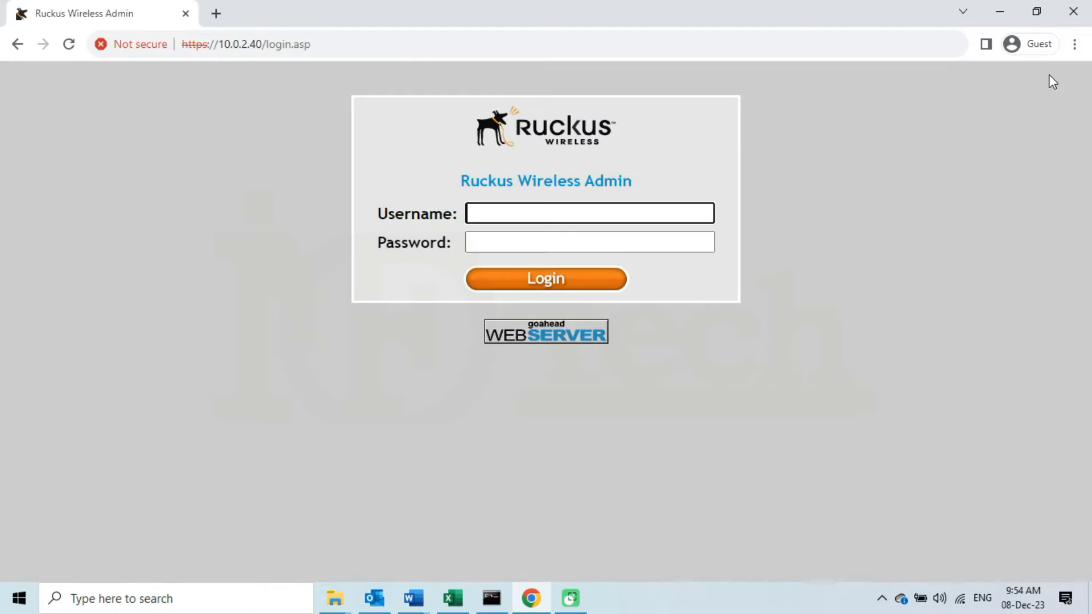
Close the Chrome window showing the AP login page
left_click(1076, 15)
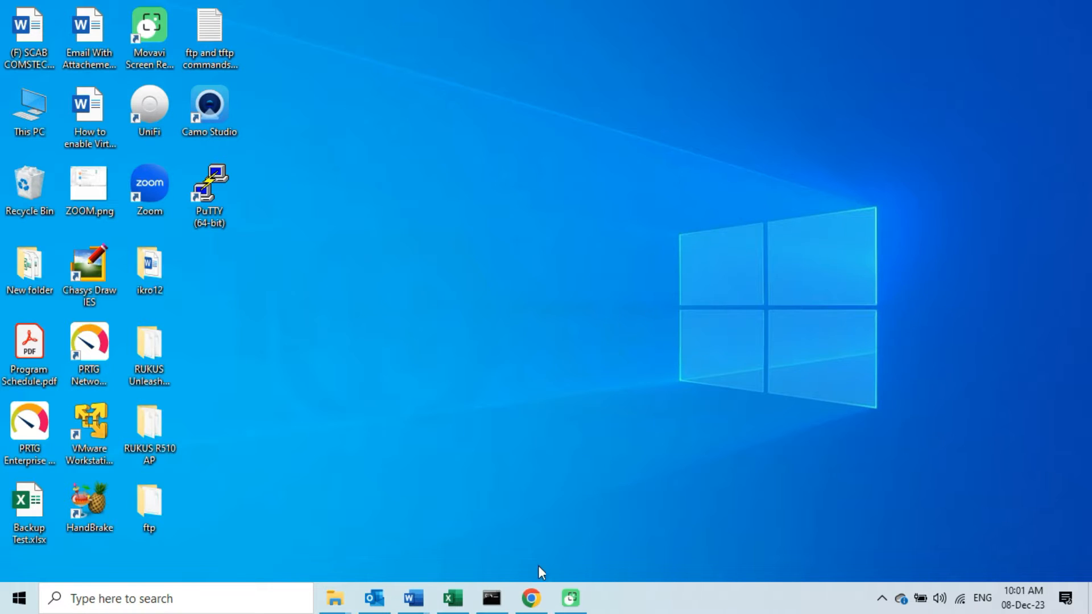
Load ruckuswireless.com in Chrome and open the Support Portal from the Support menu
left_click(531, 598)
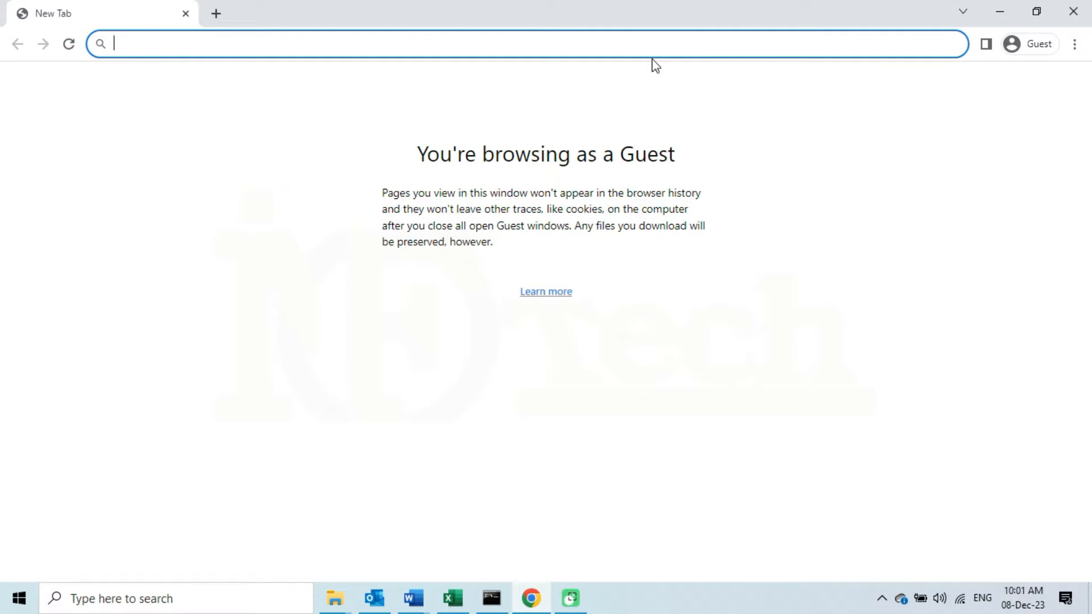
type("rucku")
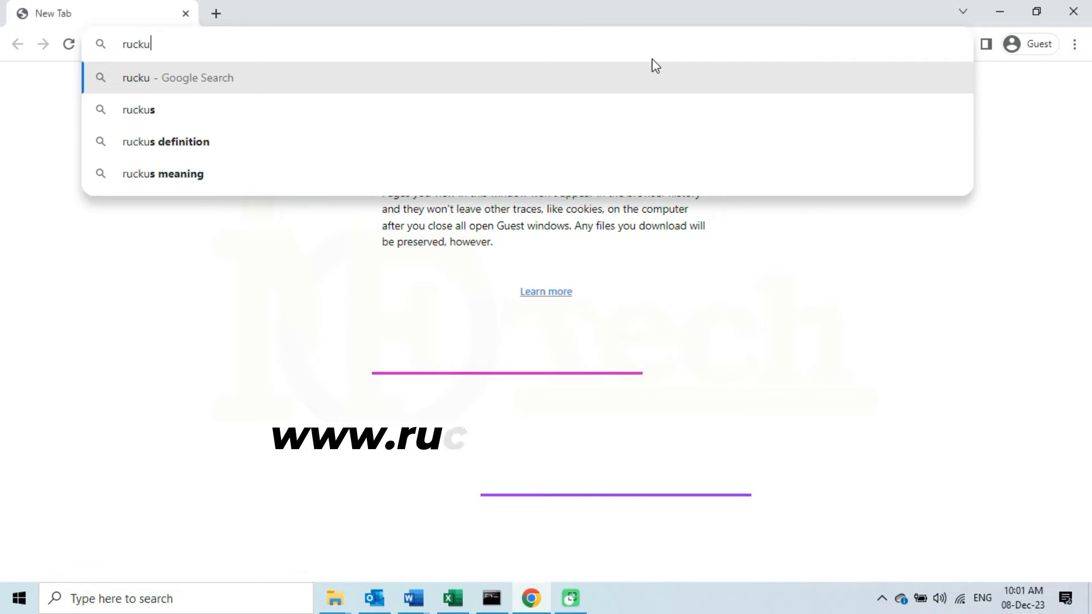
type("swireless.com")
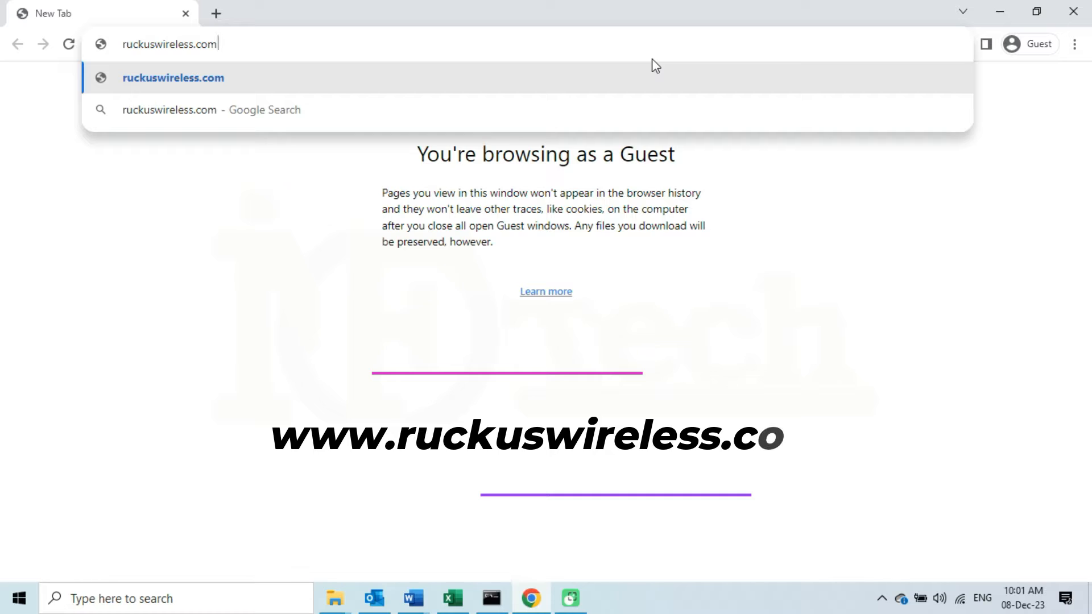
key("Return")
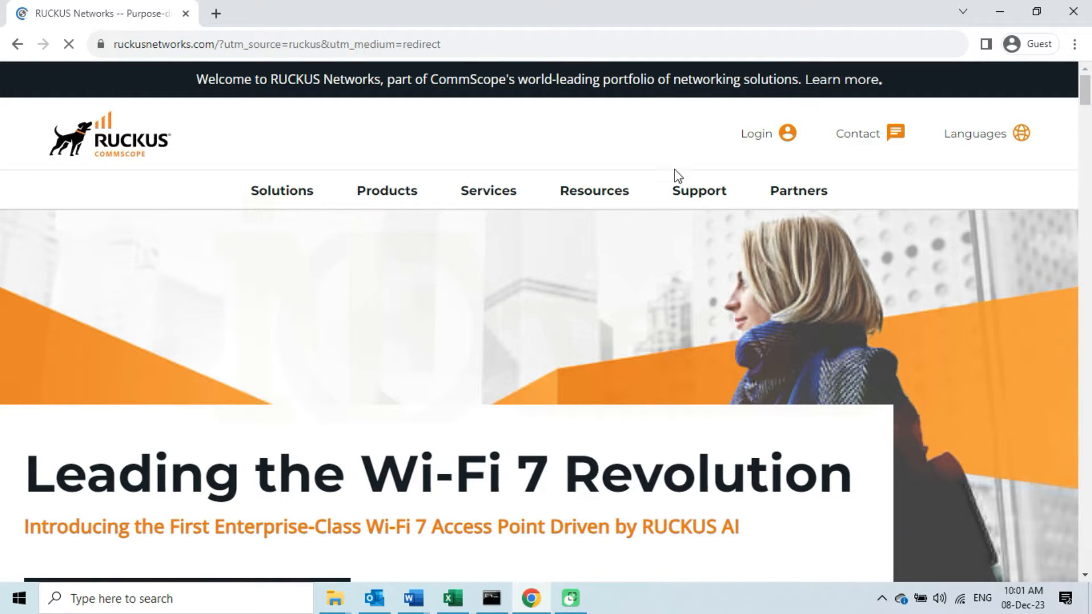
left_click(710, 199)
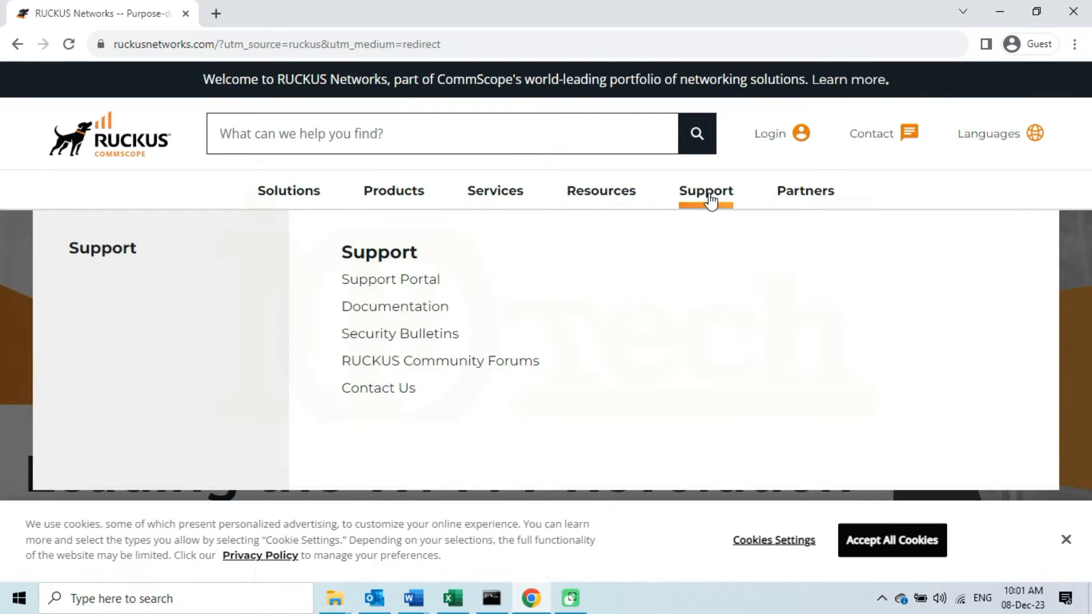
left_click(399, 284)
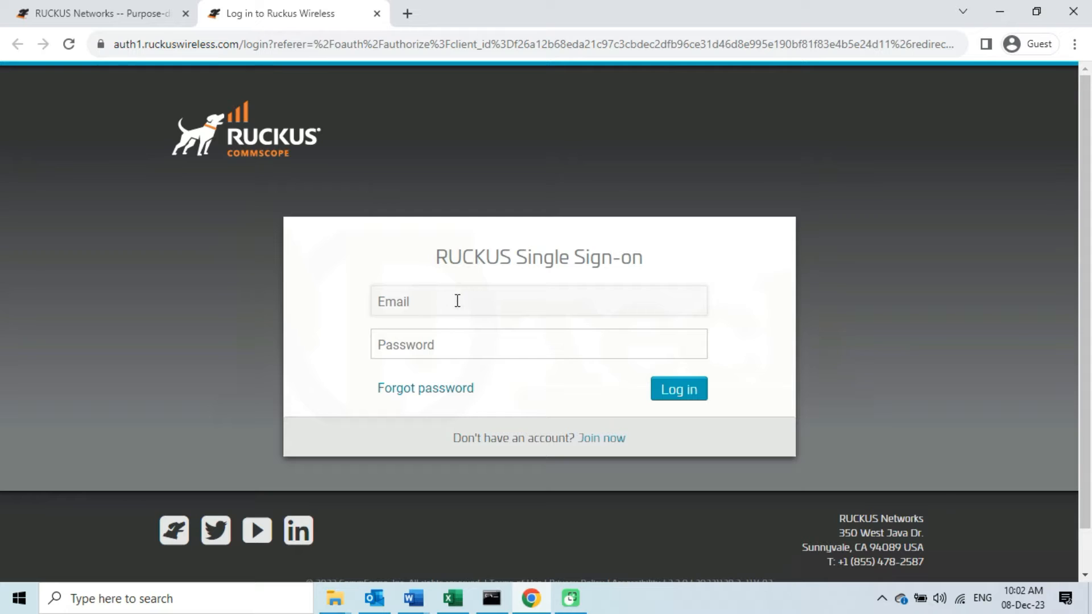
Enter the account e-mail and the account password on the RUCKUS Single Sign-on form
left_click(496, 306)
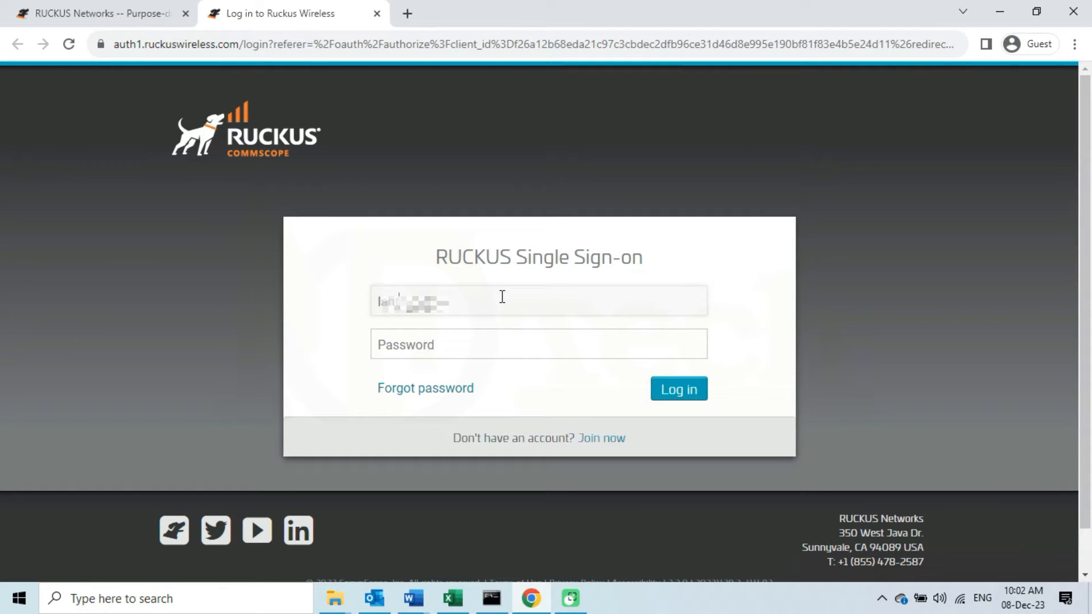
key("Tab")
type("*")
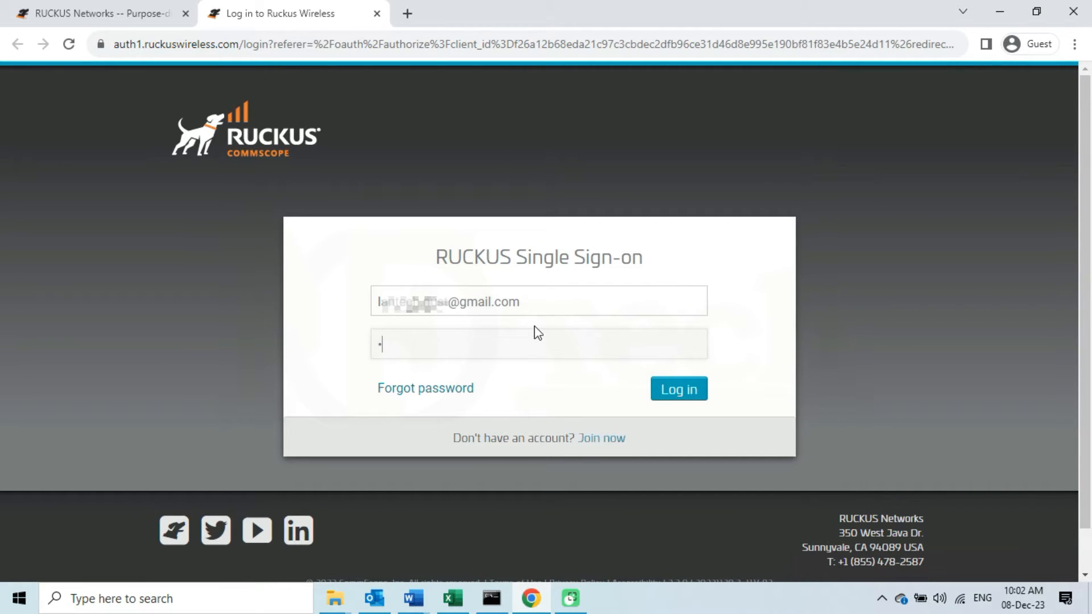
type("********")
Log in to Ruckus Support and go to the DOWNLOADS section
left_click(683, 394)
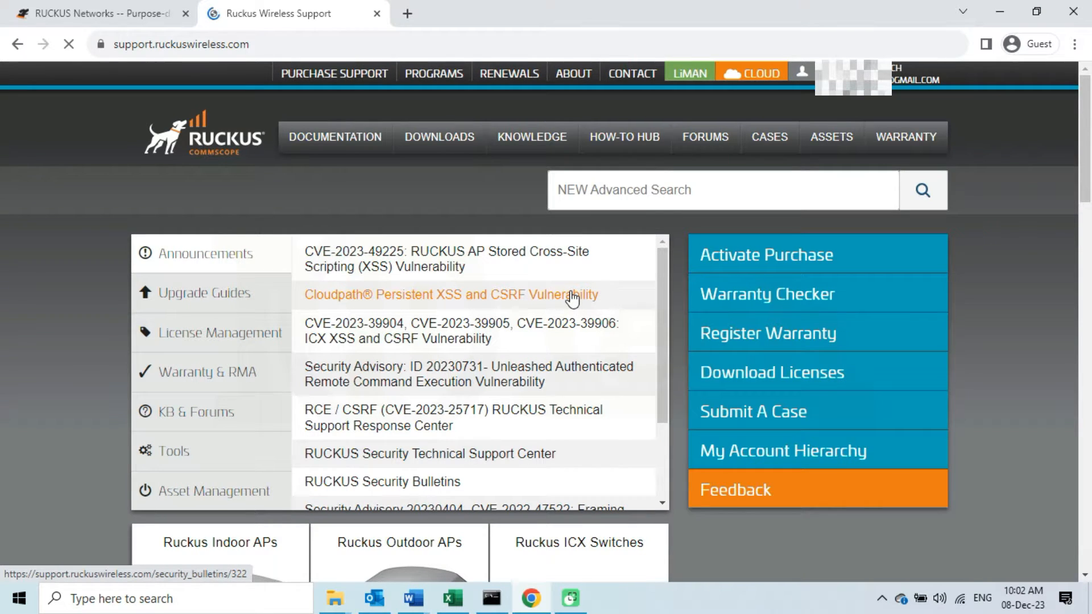
left_click(449, 140)
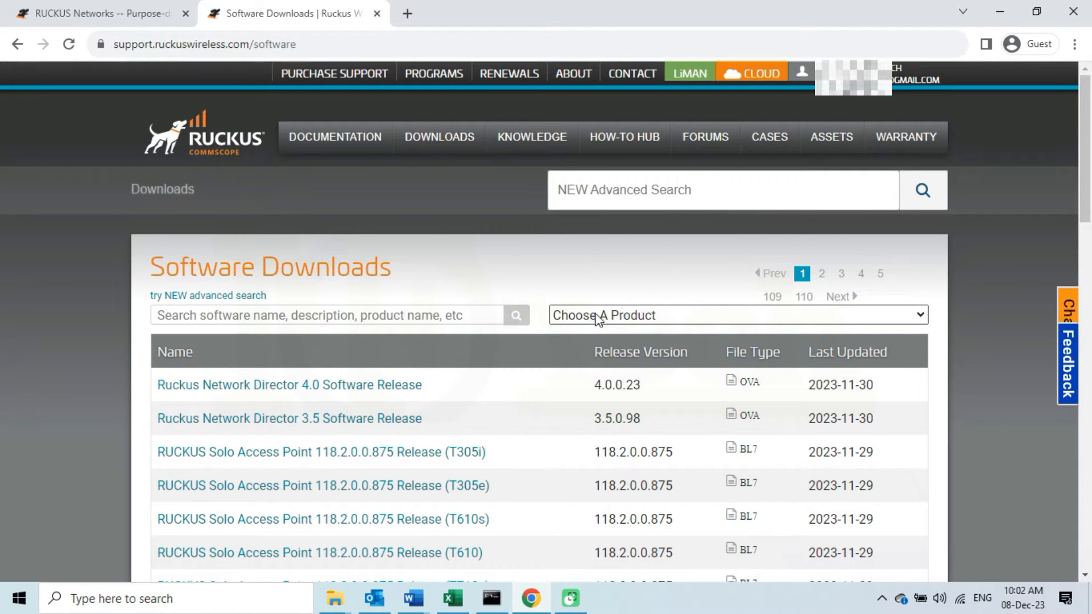
Filter Software Downloads to Ruckus R510 and scroll through its product details
left_click(887, 322)
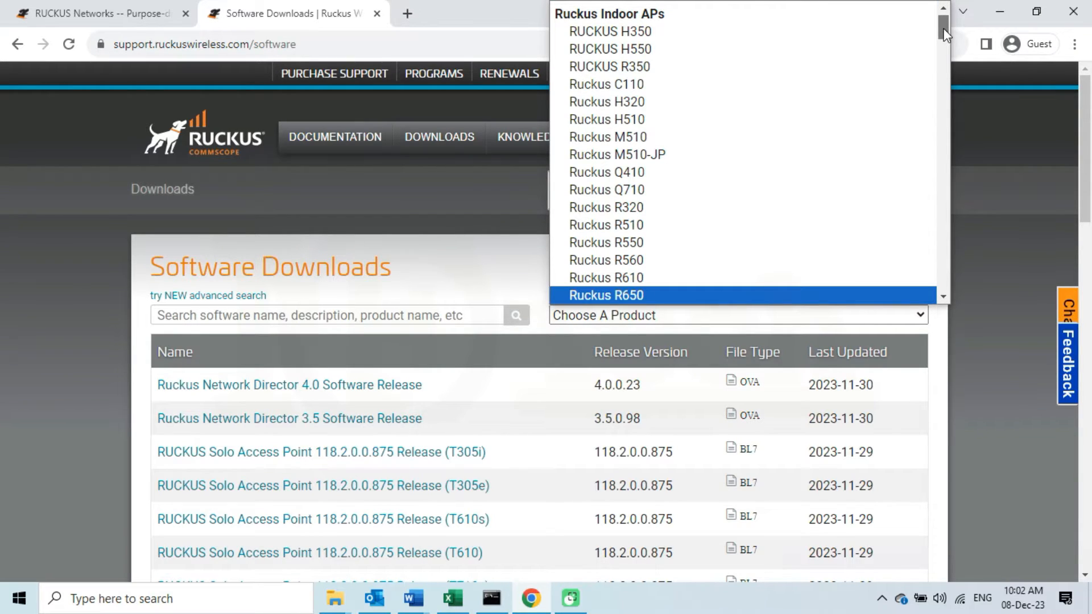
left_click_drag(944, 29, 944, 32)
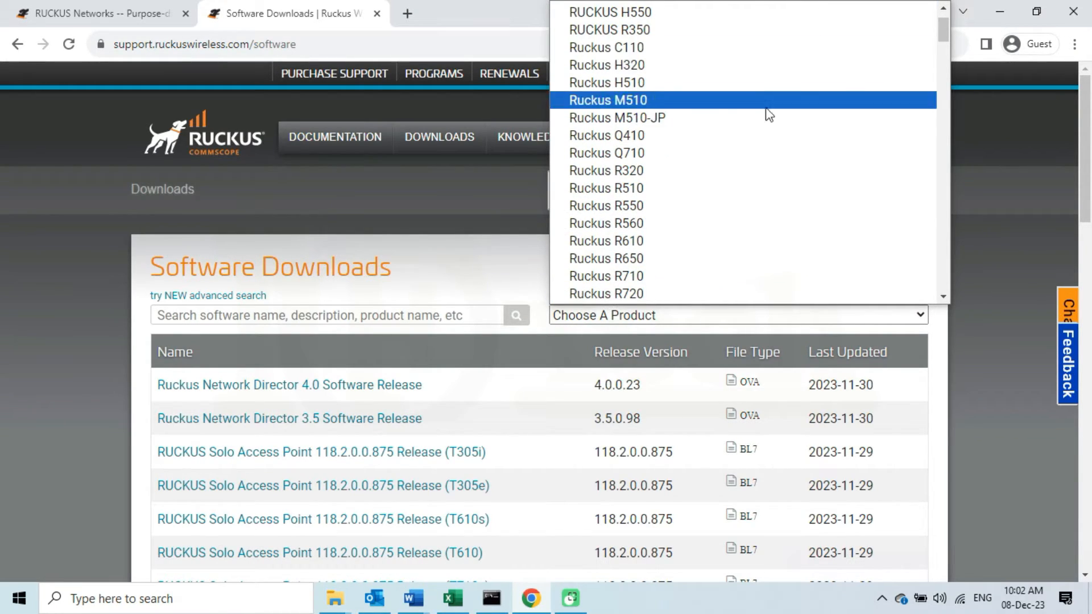
left_click(649, 189)
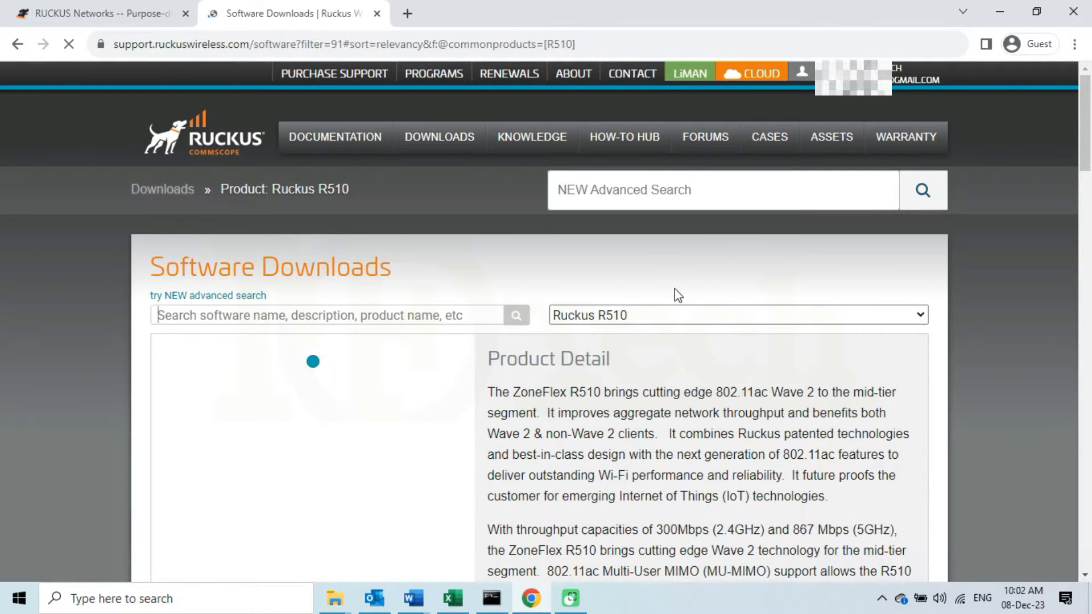
scroll(674, 289, "down", 1)
scroll(676, 291, "down", 1)
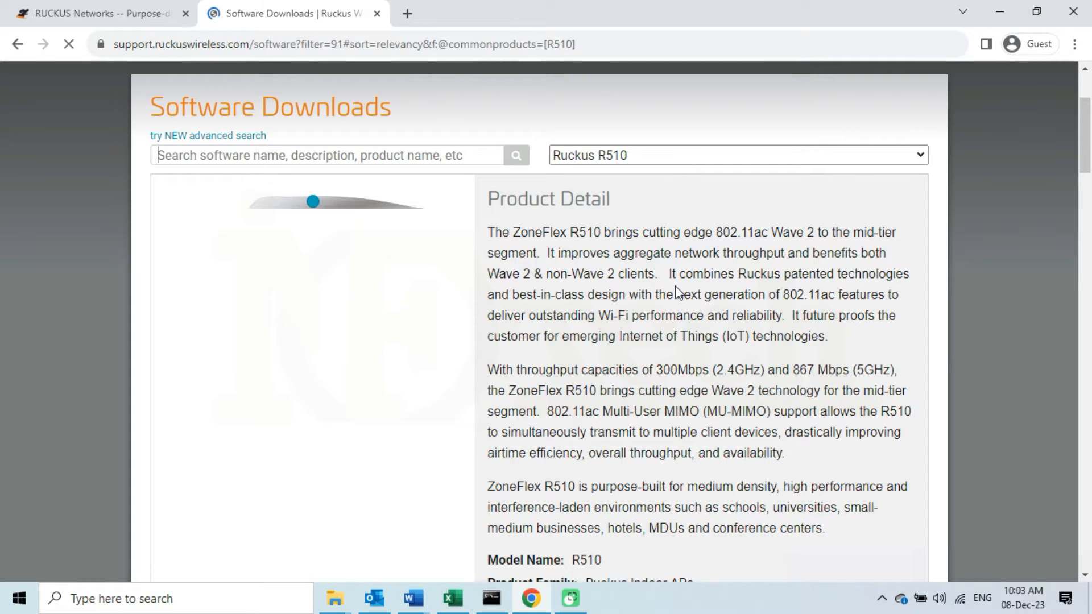
scroll(676, 289, "down", 1)
scroll(675, 286, "up", 1)
scroll(702, 348, "down", 6)
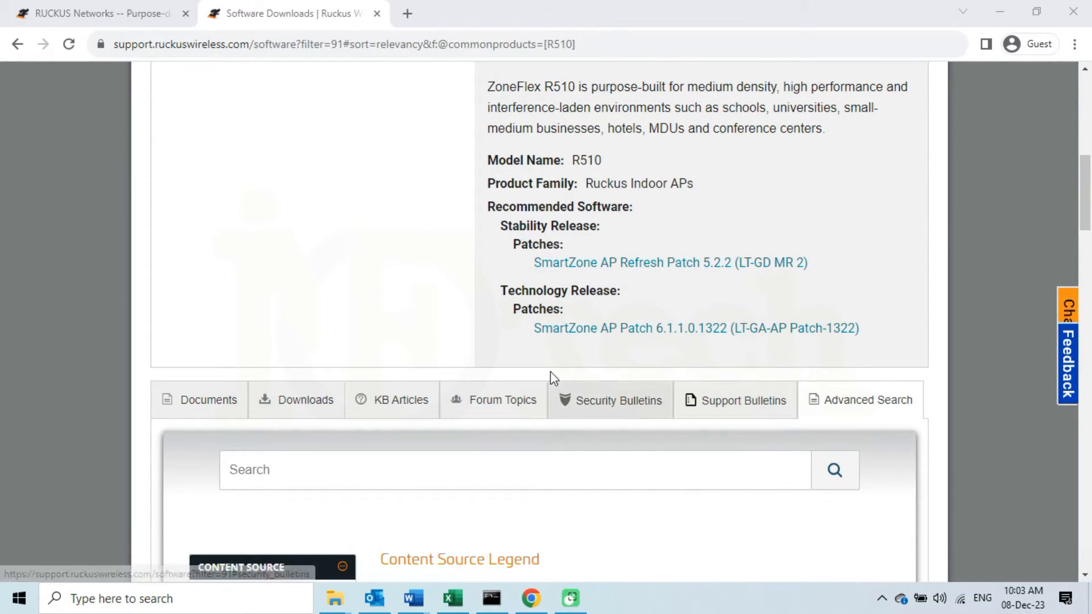
Open the R510 Downloads tab and scroll to the file list, headed by 118.2.0.0.875
left_click(307, 405)
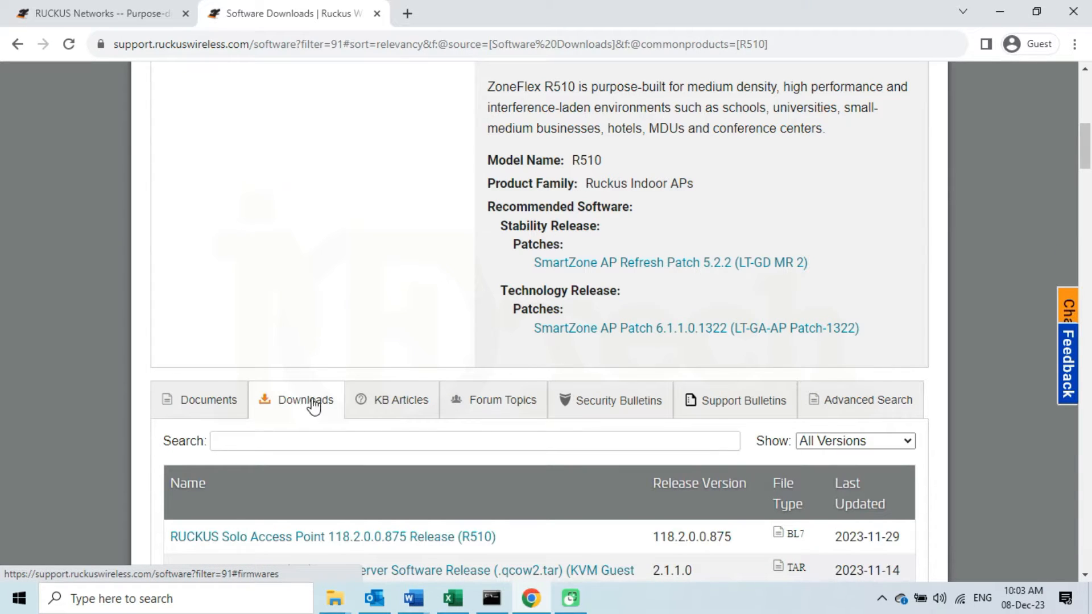
scroll(317, 405, "down", 5)
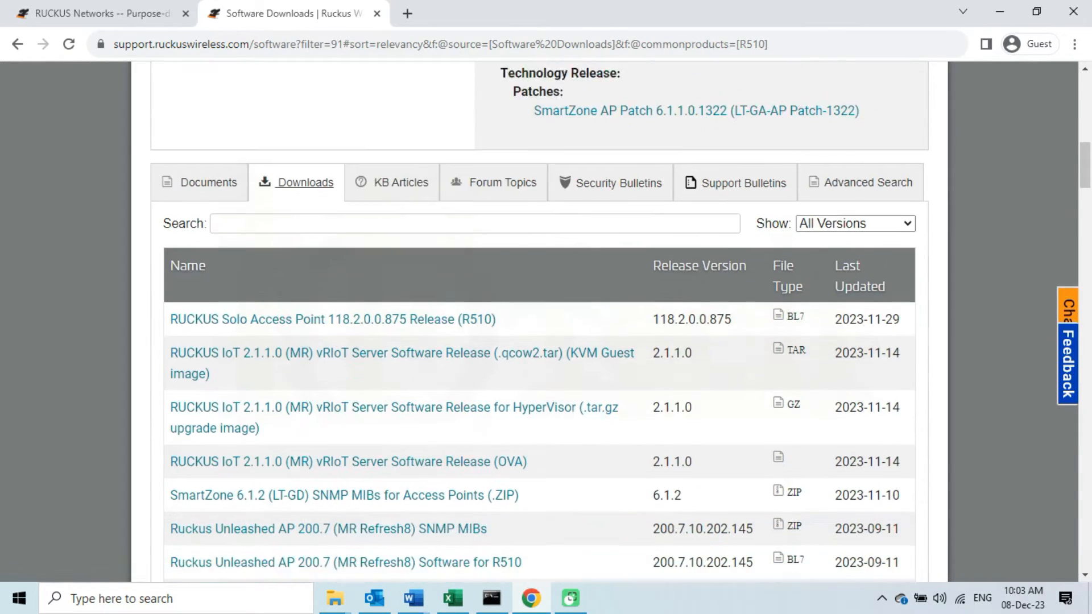
scroll(552, 283, "down", 1)
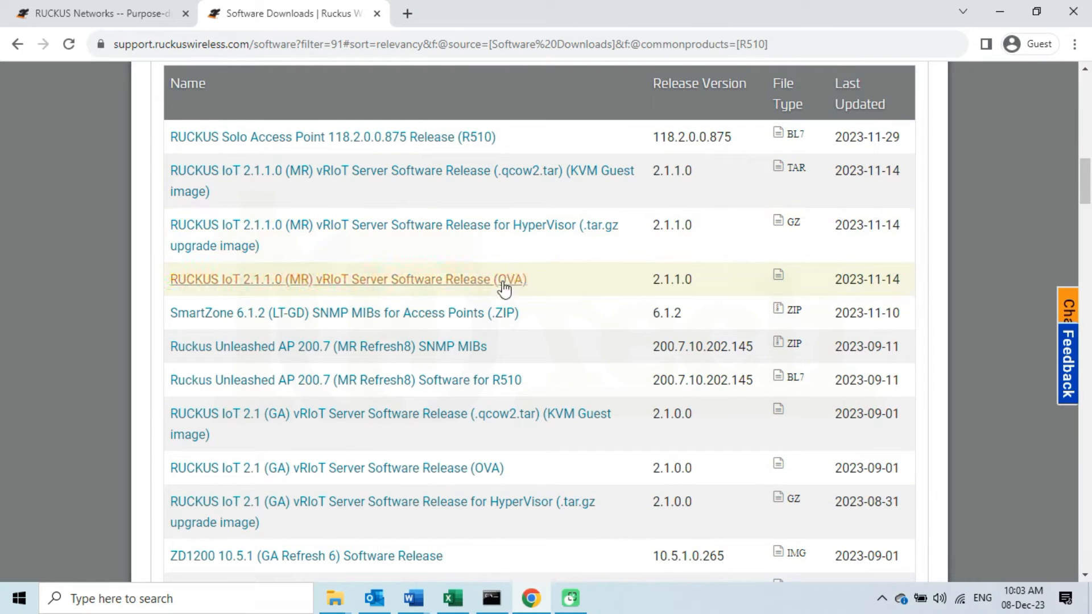
scroll(538, 393, "down", 3)
scroll(538, 387, "up", 4)
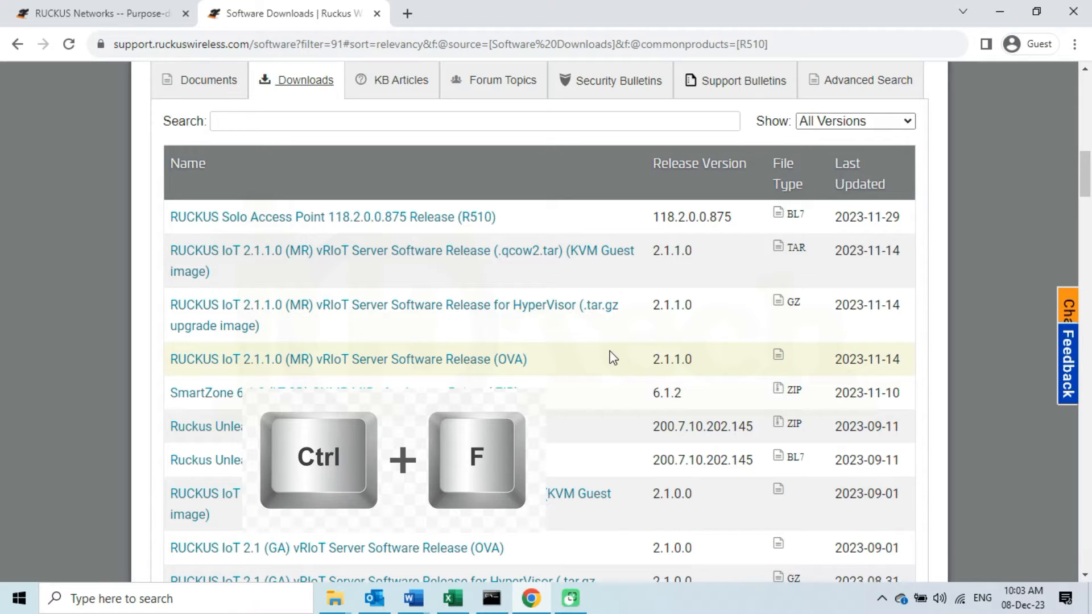
Search the downloads page for 'solo' with Chrome's find bar
key("ctrl+f")
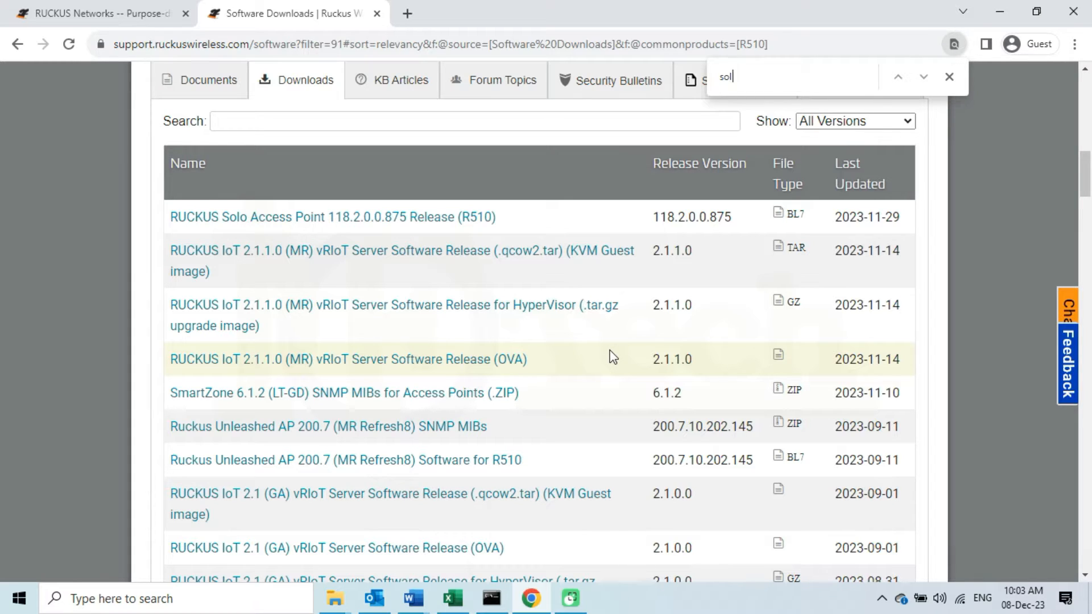
type("o")
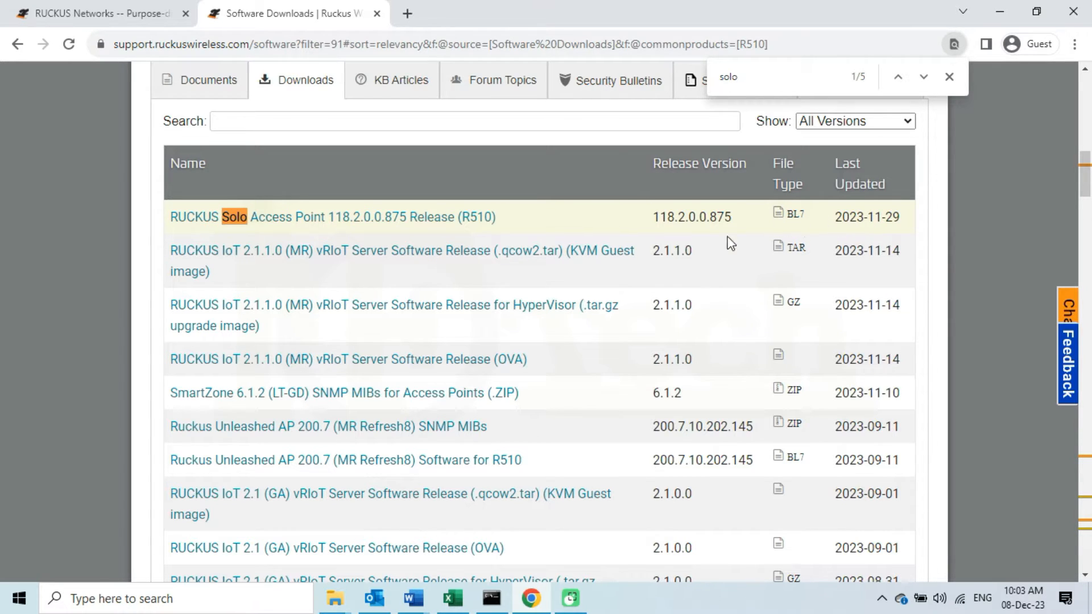
right_click(414, 219)
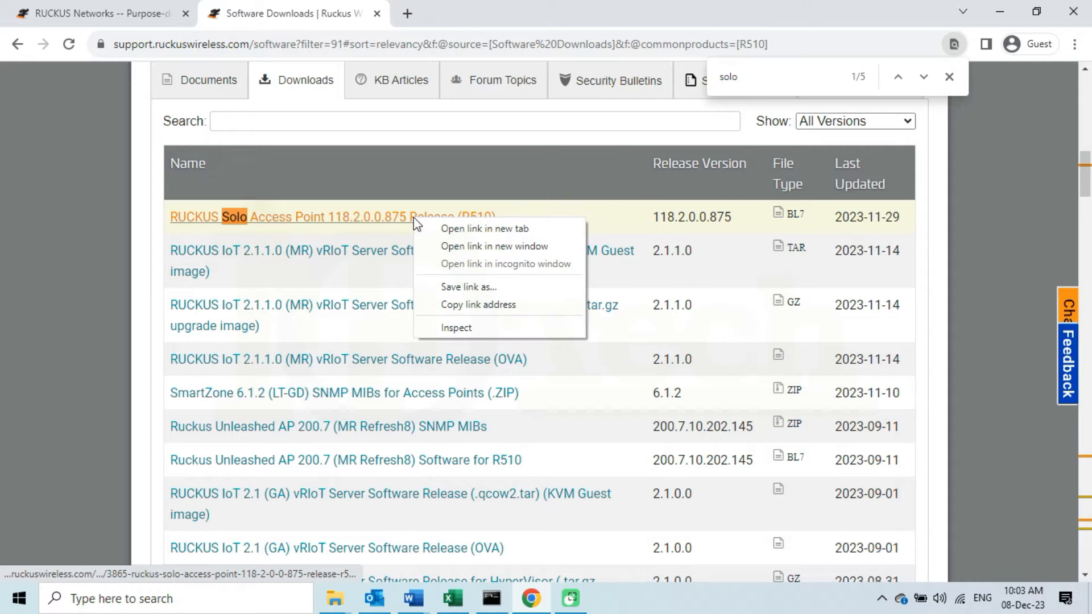
left_click(471, 227)
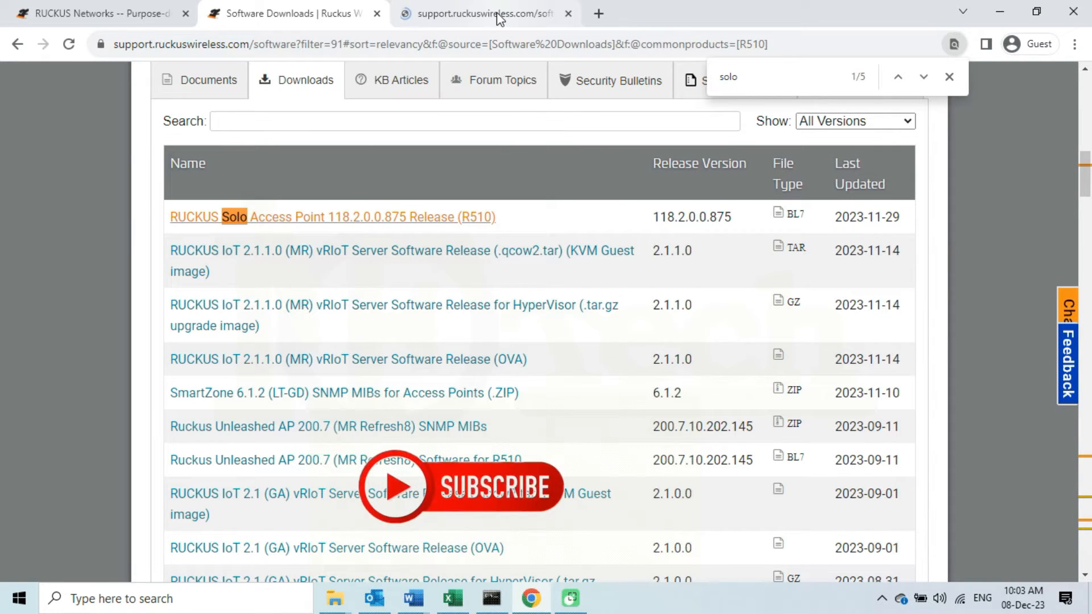
left_click(499, 16)
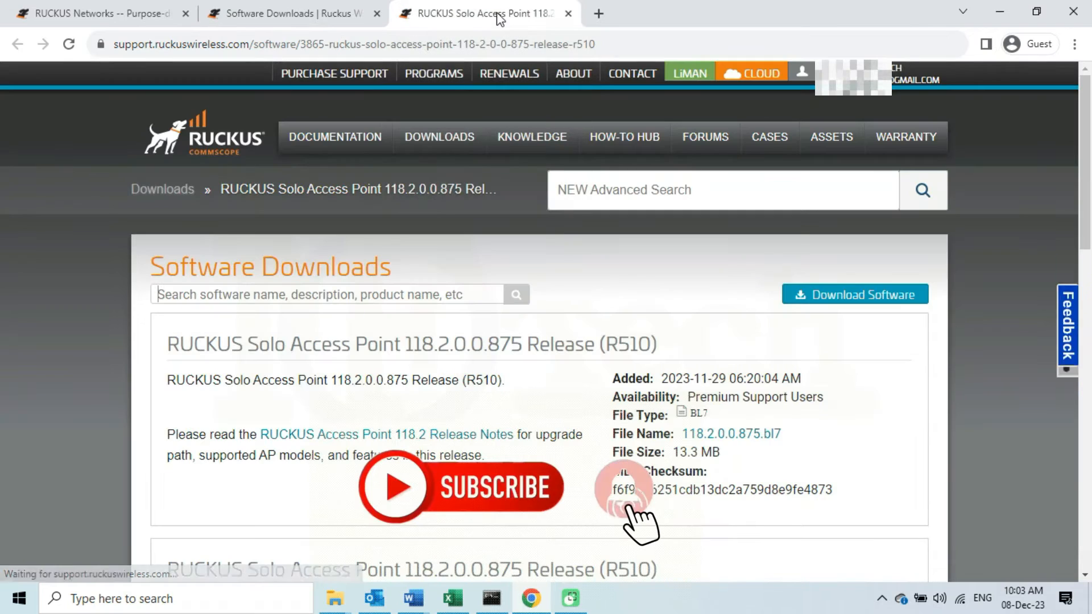
scroll(529, 303, "down", 1)
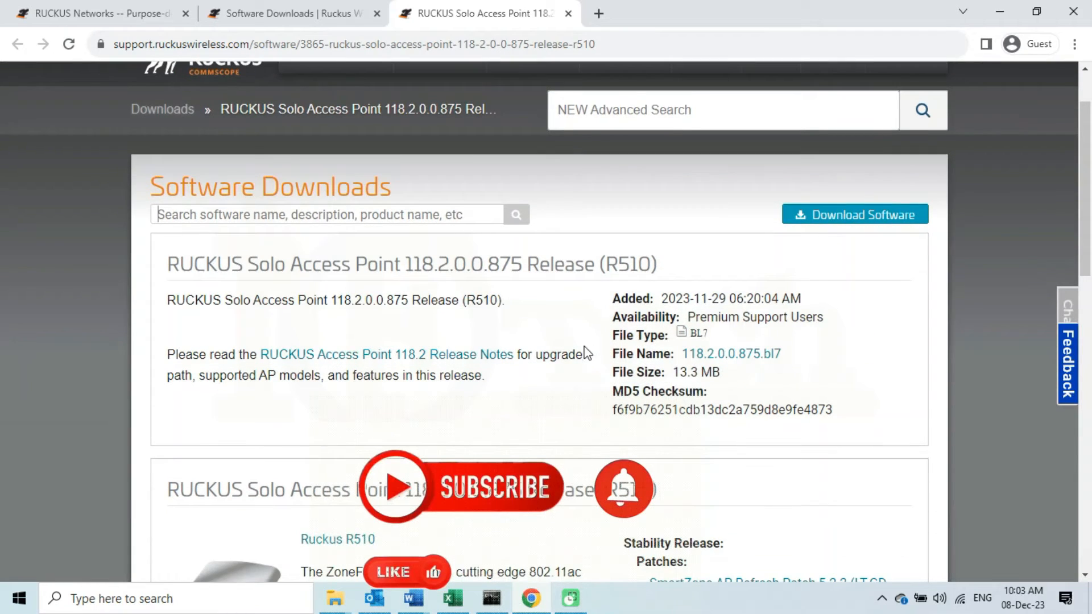
left_click_drag(613, 317, 825, 315)
left_click(789, 314)
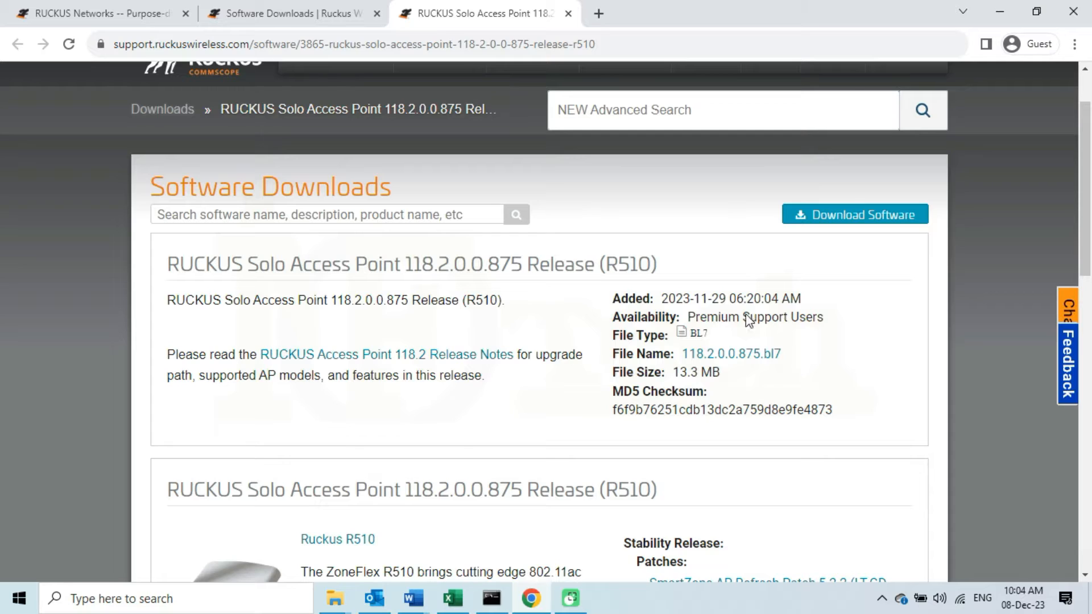
left_click_drag(687, 315, 823, 317)
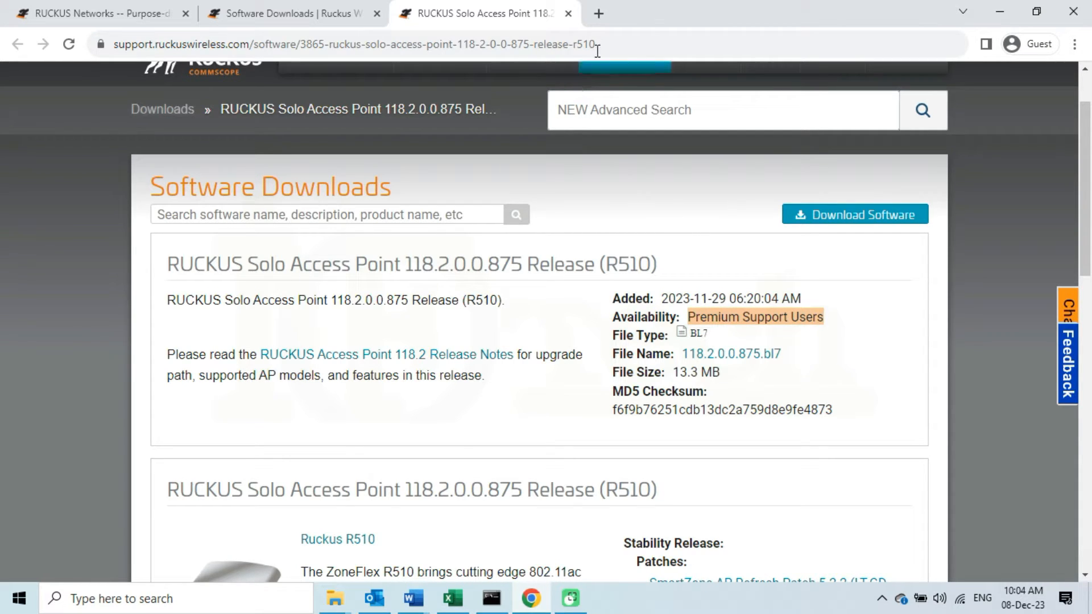
left_click(568, 13)
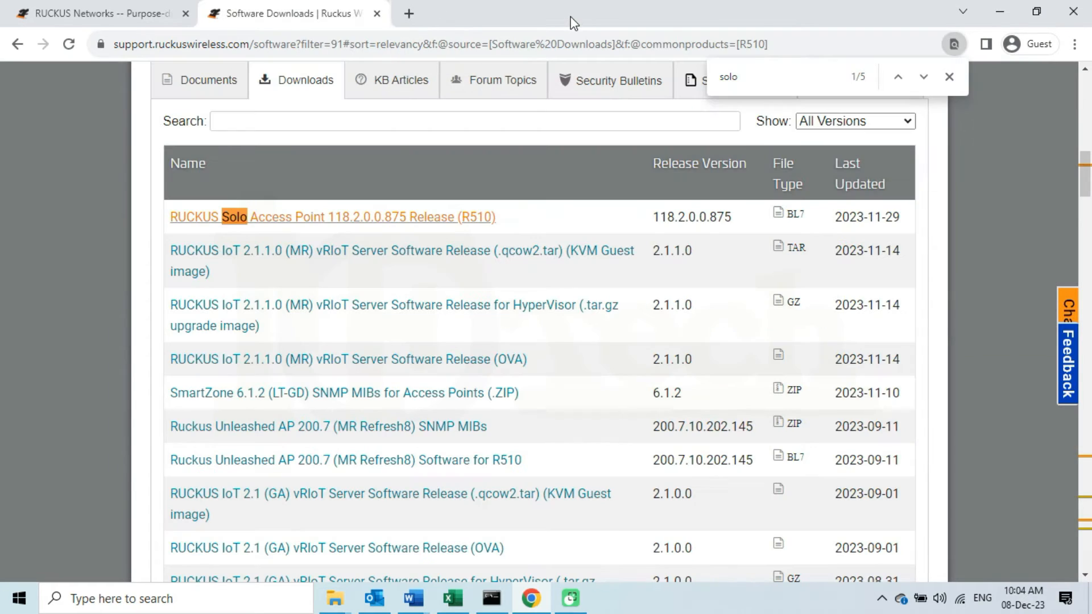
Check the Solo 114.0.0.0.6565 release, find it Premium-only, and move to the next Solo match
left_click(924, 81)
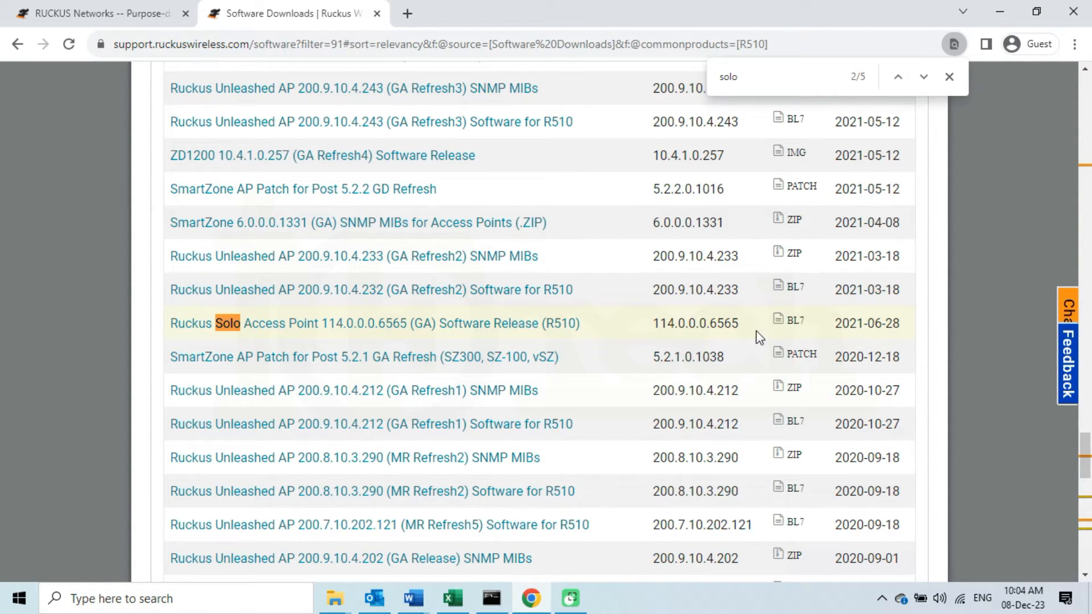
right_click(509, 329)
left_click(549, 339)
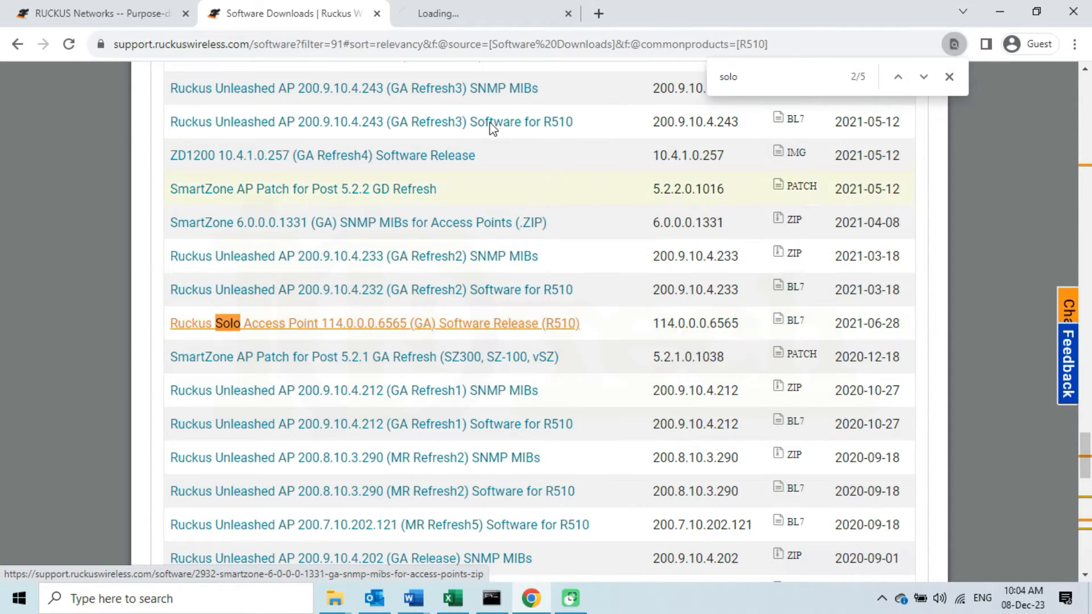
left_click(496, 15)
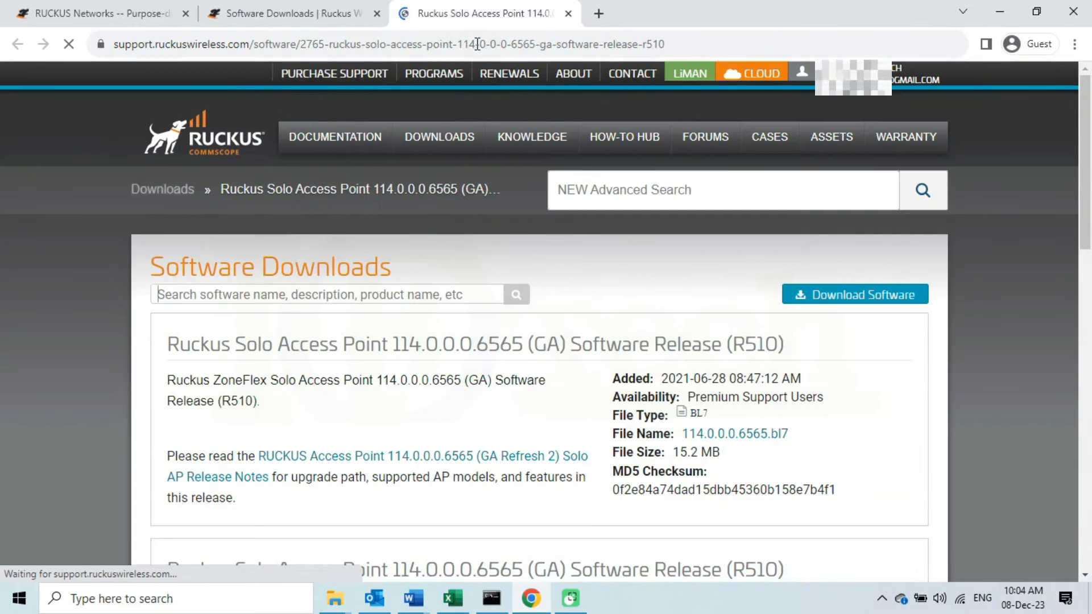
scroll(573, 348, "down", 1)
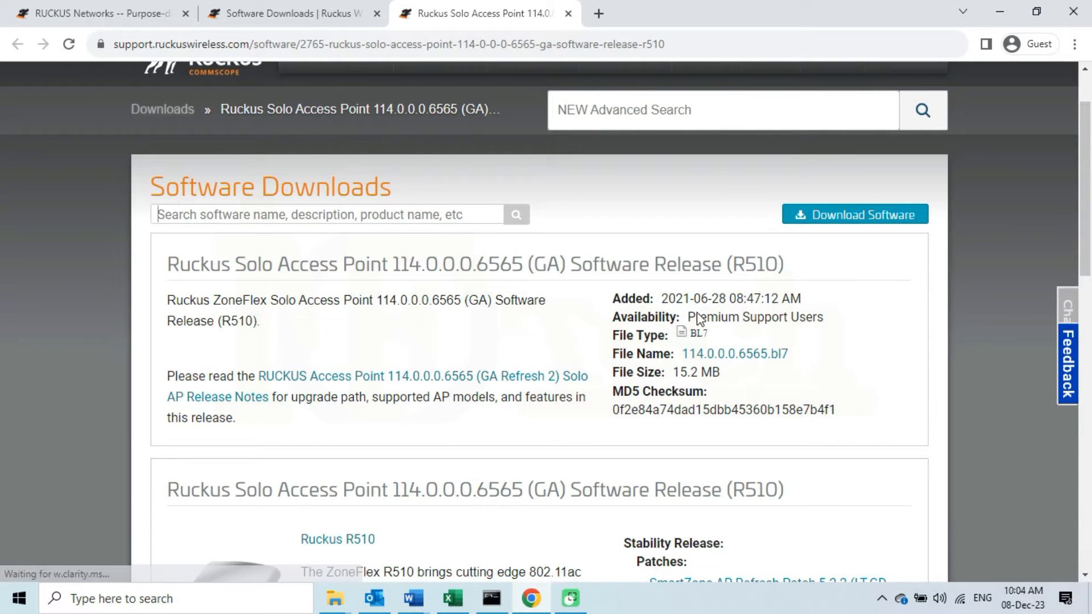
left_click_drag(688, 317, 826, 323)
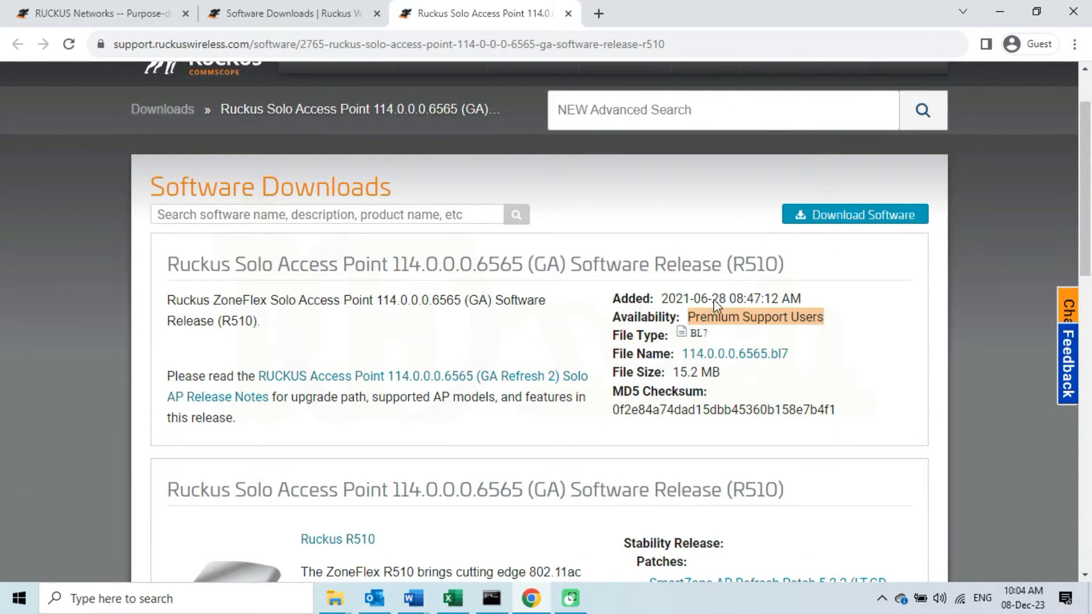
left_click(572, 14)
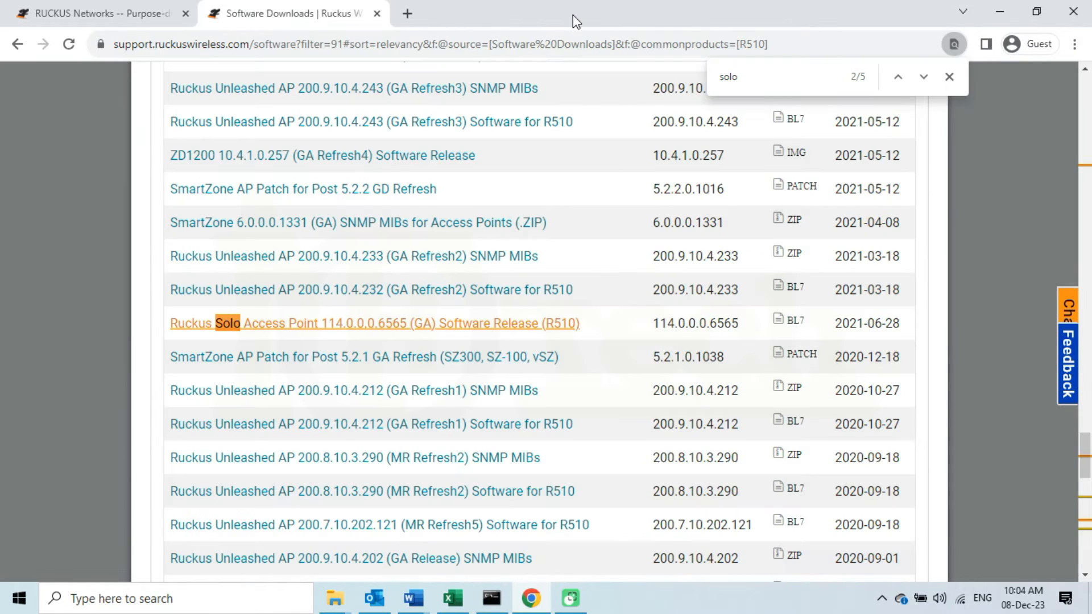
left_click(924, 77)
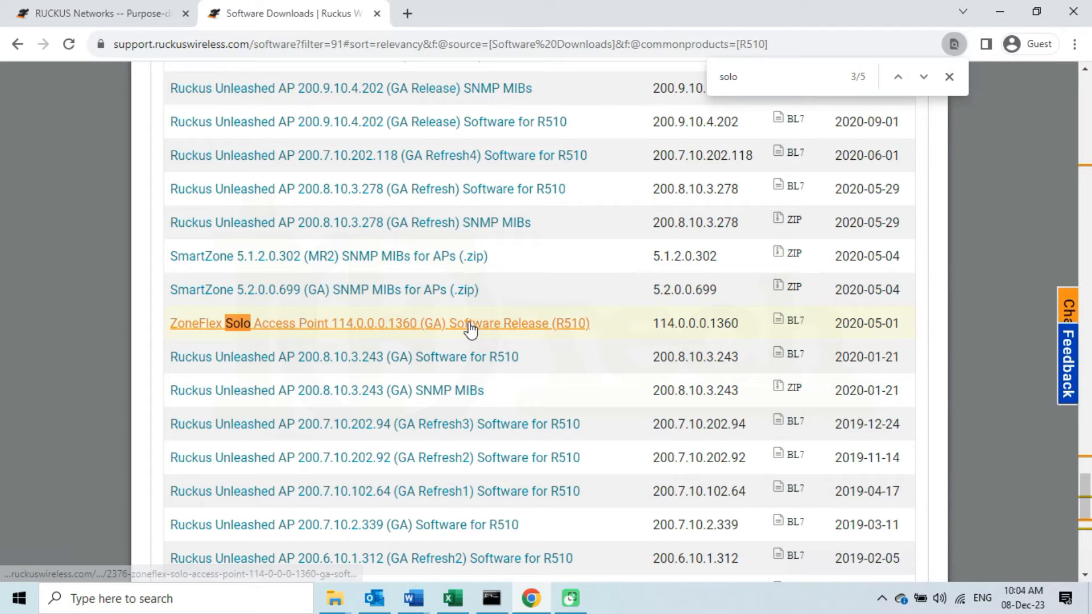
Open the Solo 114.0.0.0.1360 release page and verify All Users availability and file R510_114.0.0.0.1360.bl7
right_click(424, 335)
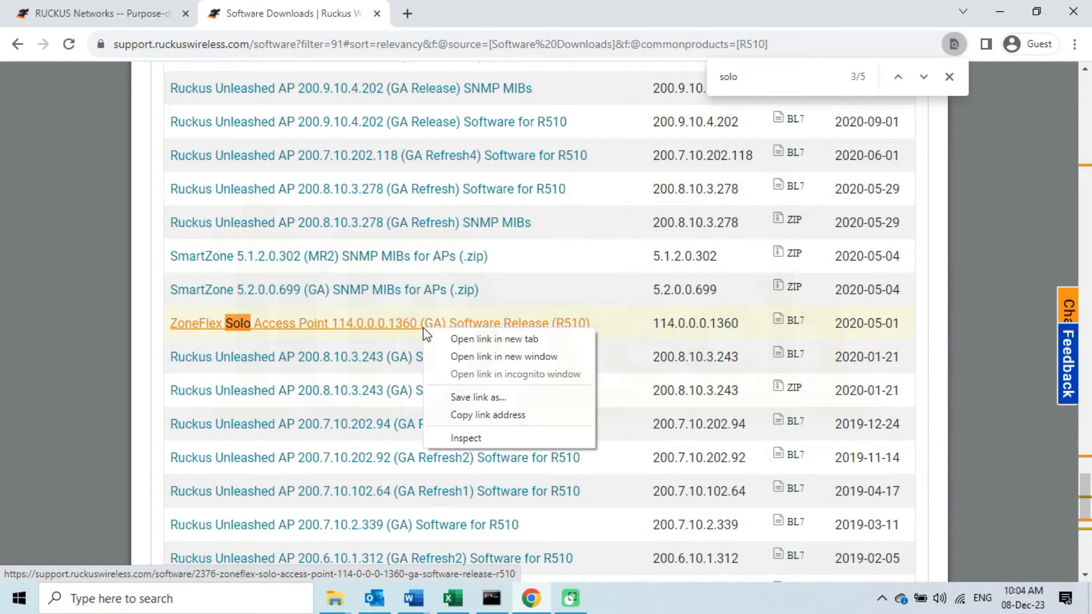
left_click(465, 340)
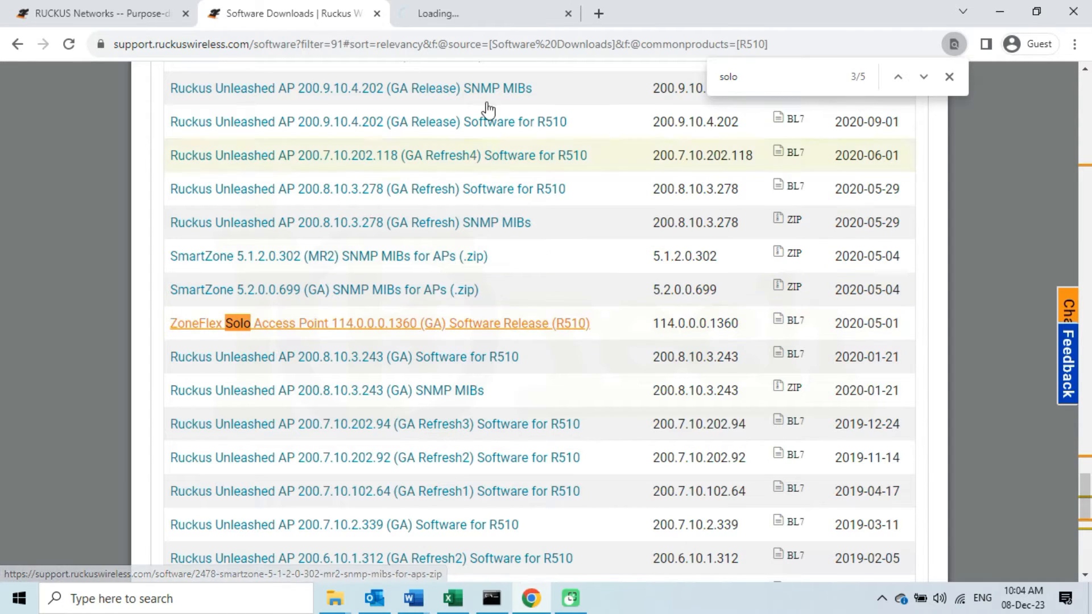
left_click(501, 16)
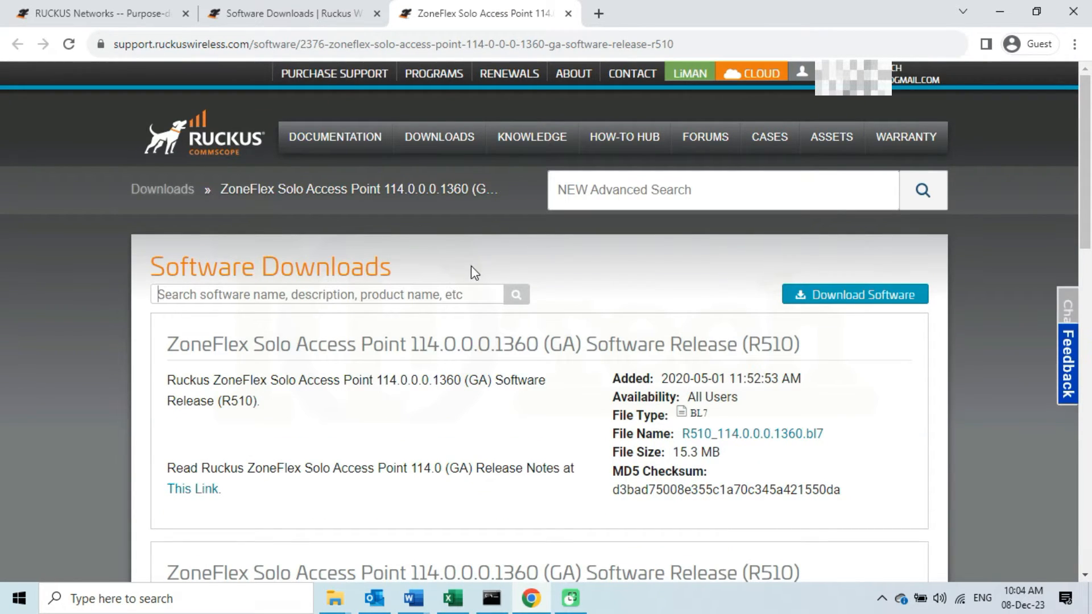
scroll(471, 265, "down", 1)
left_click_drag(688, 320, 736, 308)
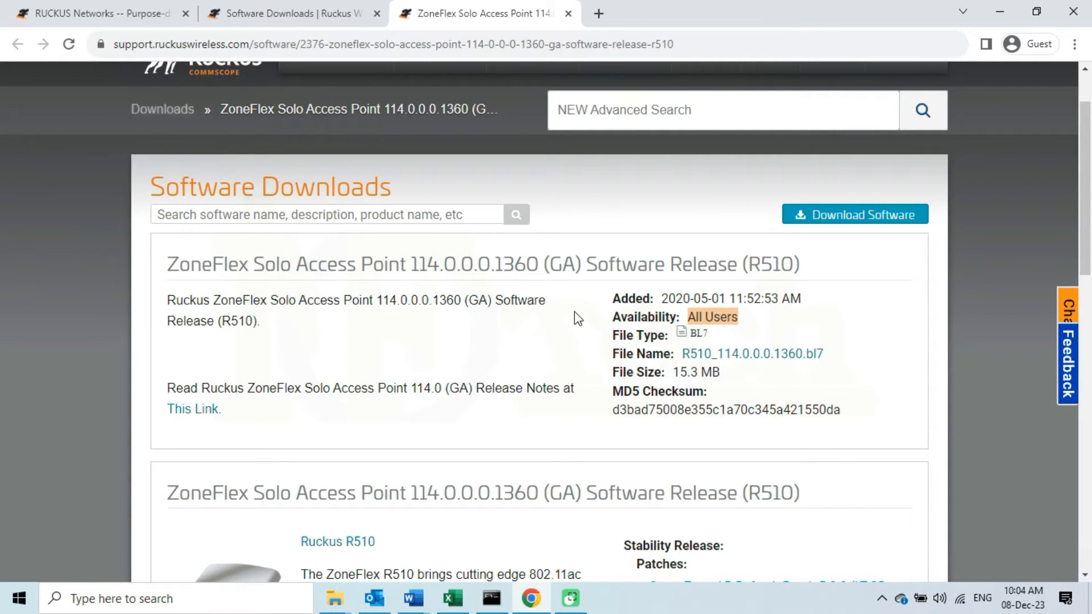
left_click(532, 345)
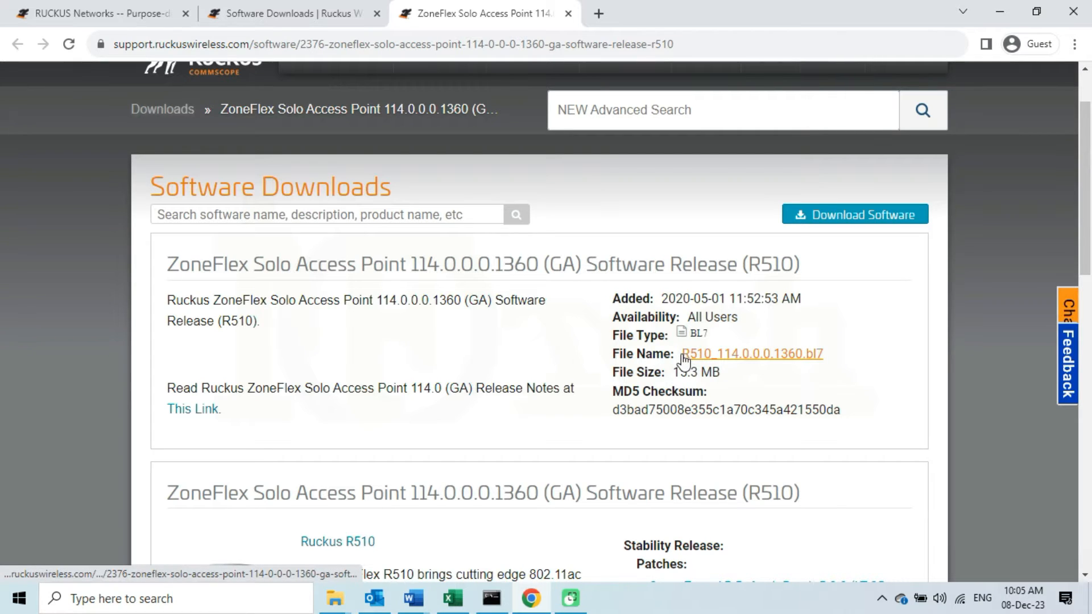
left_click_drag(688, 358, 823, 348)
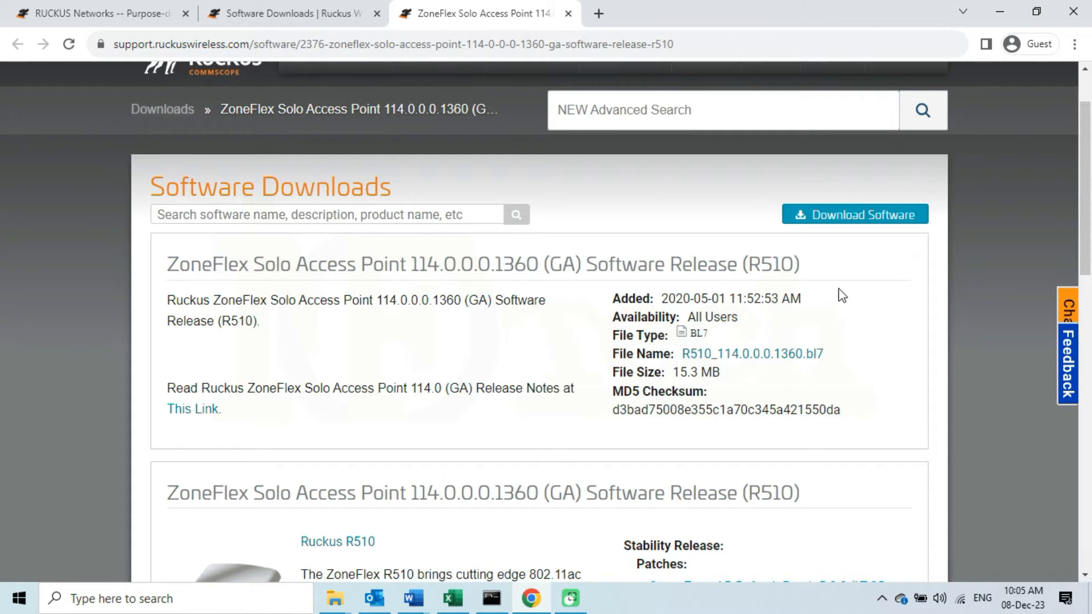
Start the 1360 software download and agree to the Solo AP SZ 5.2 warning
left_click(877, 217)
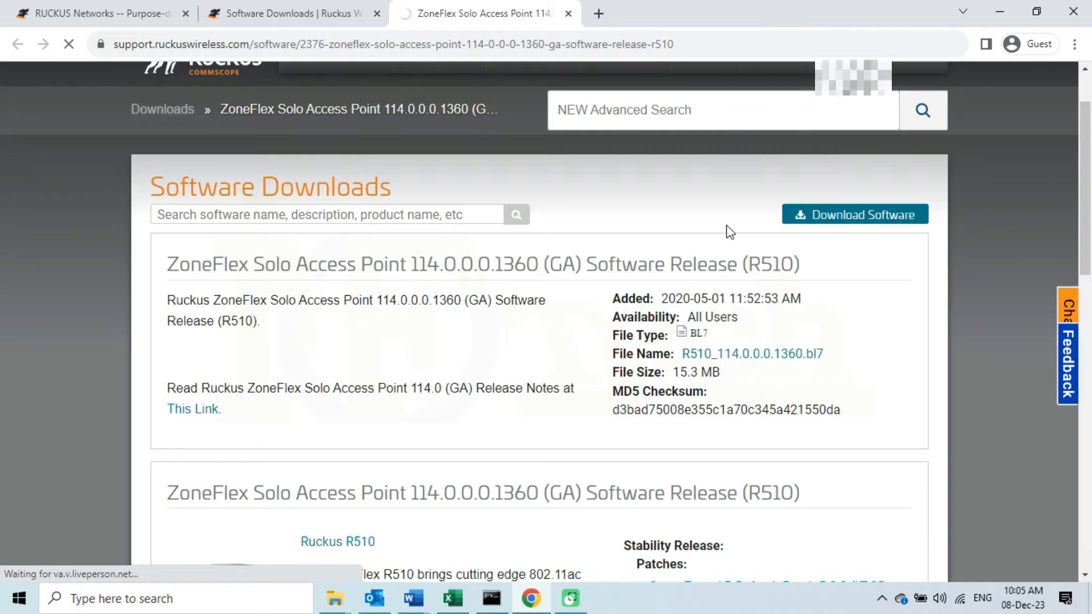
scroll(291, 307, "down", 3)
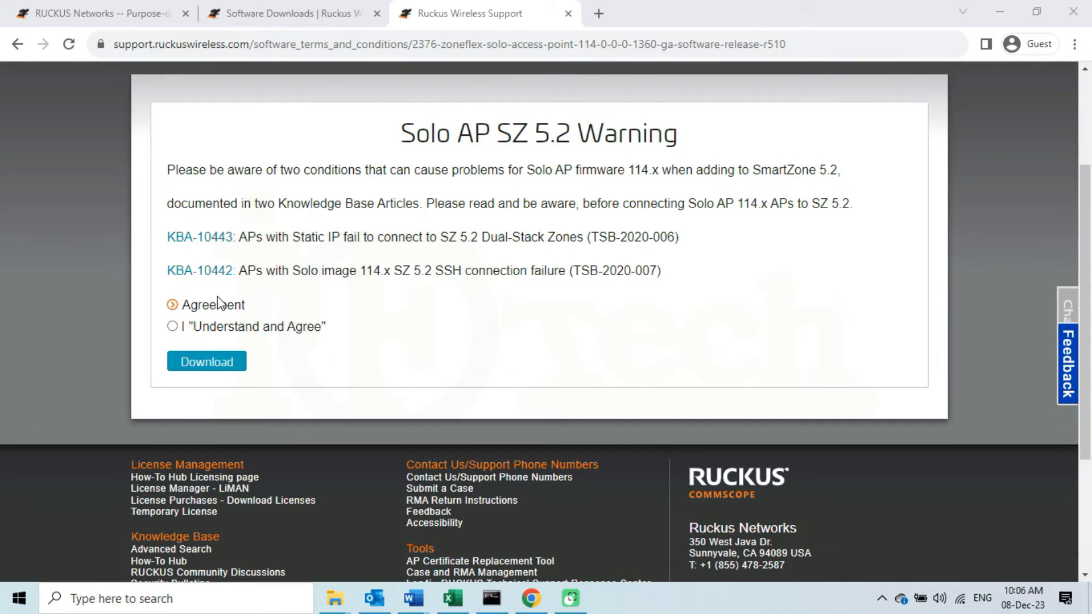
left_click(174, 327)
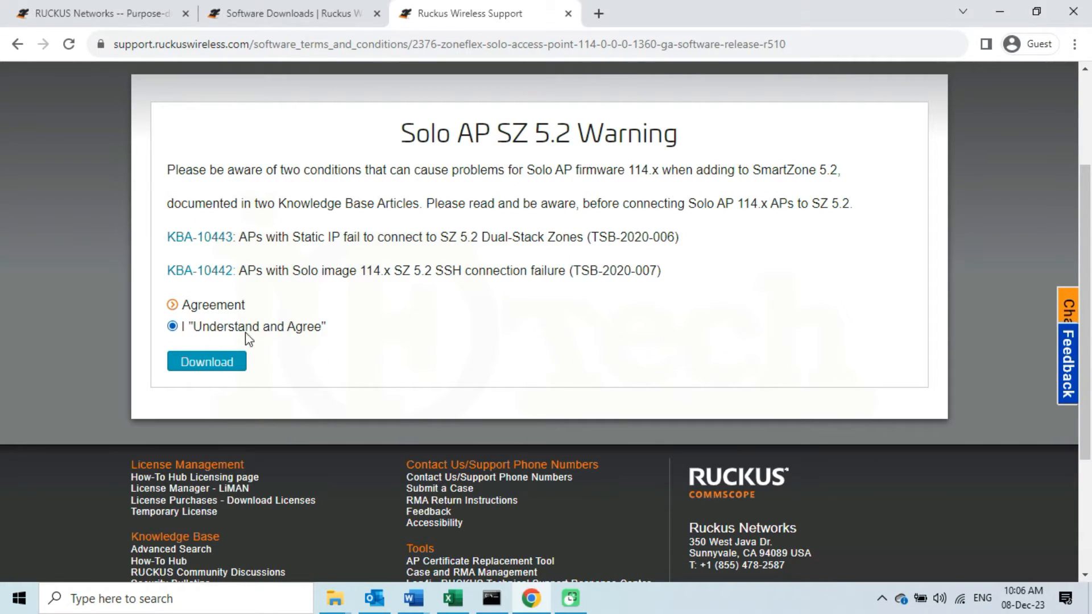
left_click(212, 359)
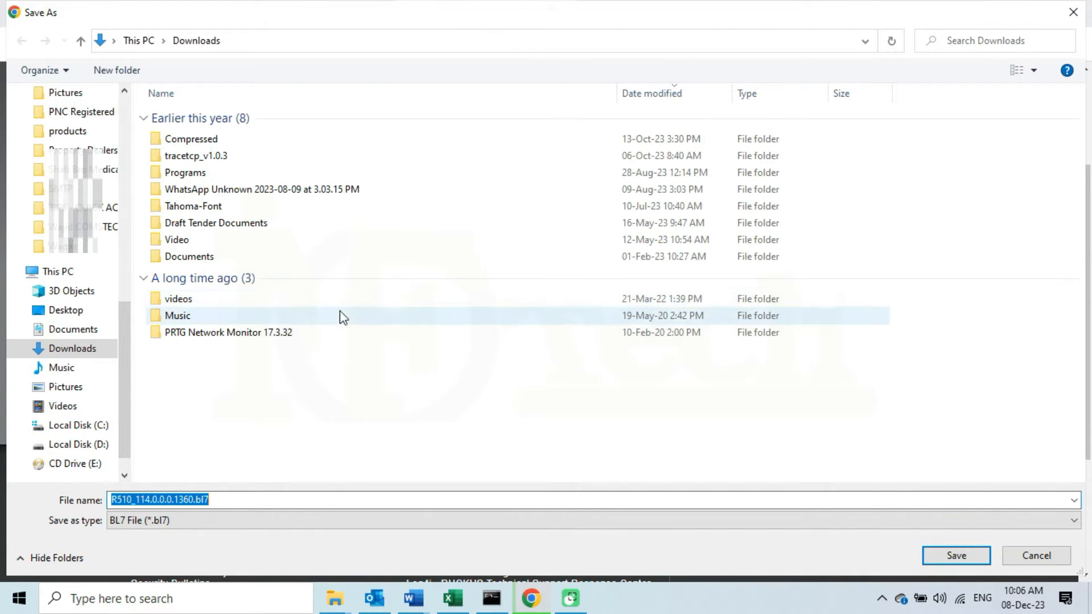
Save R510_114.0.0.0.1360.bl7 to Downloads under its suggested file name
left_click(252, 501)
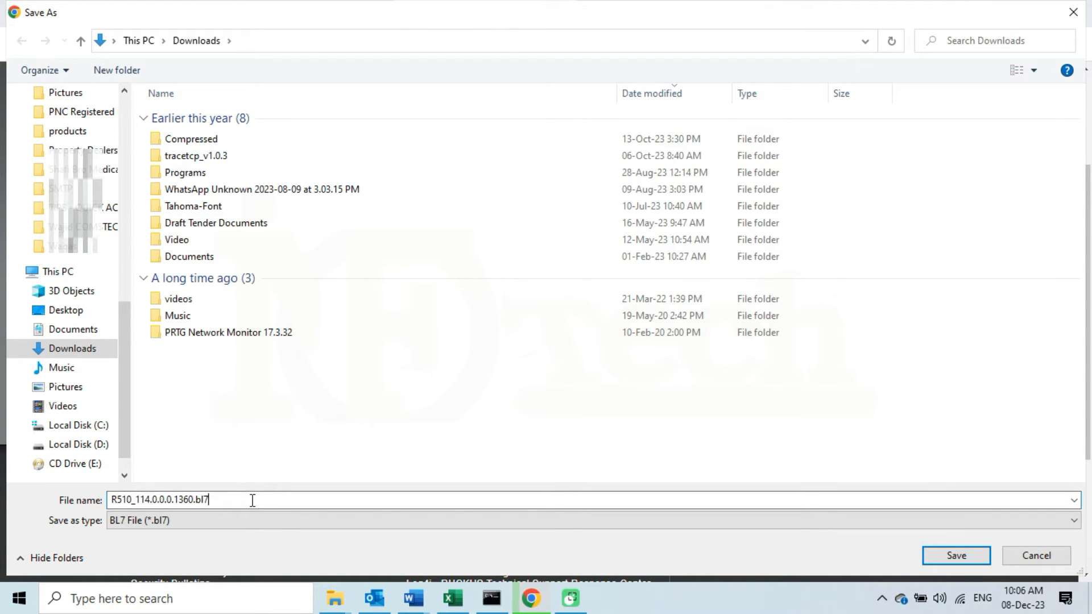
left_click_drag(220, 500, 200, 494)
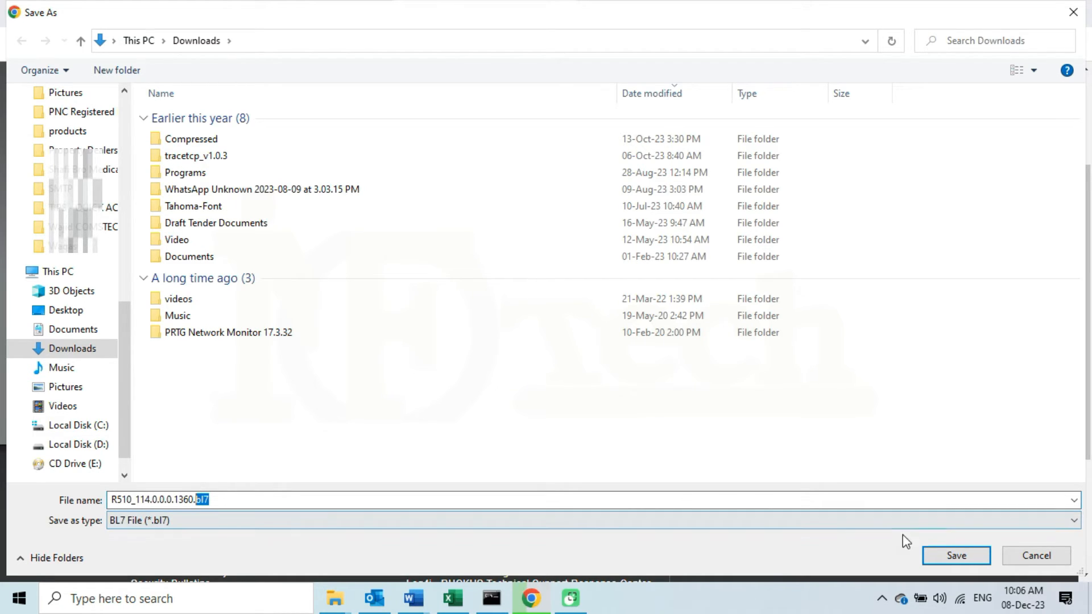
left_click(928, 501)
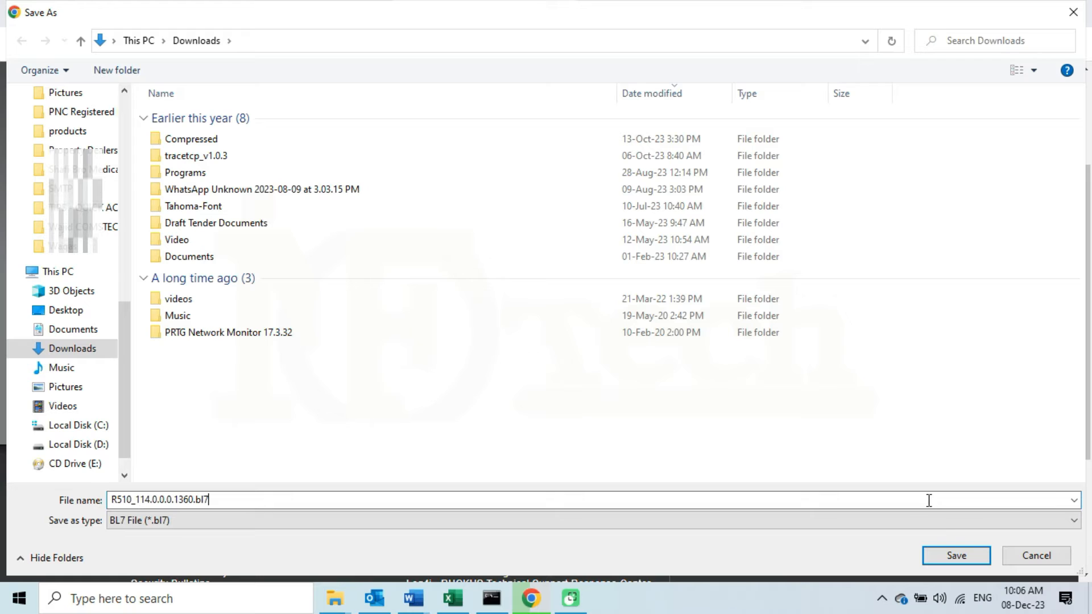
left_click(964, 556)
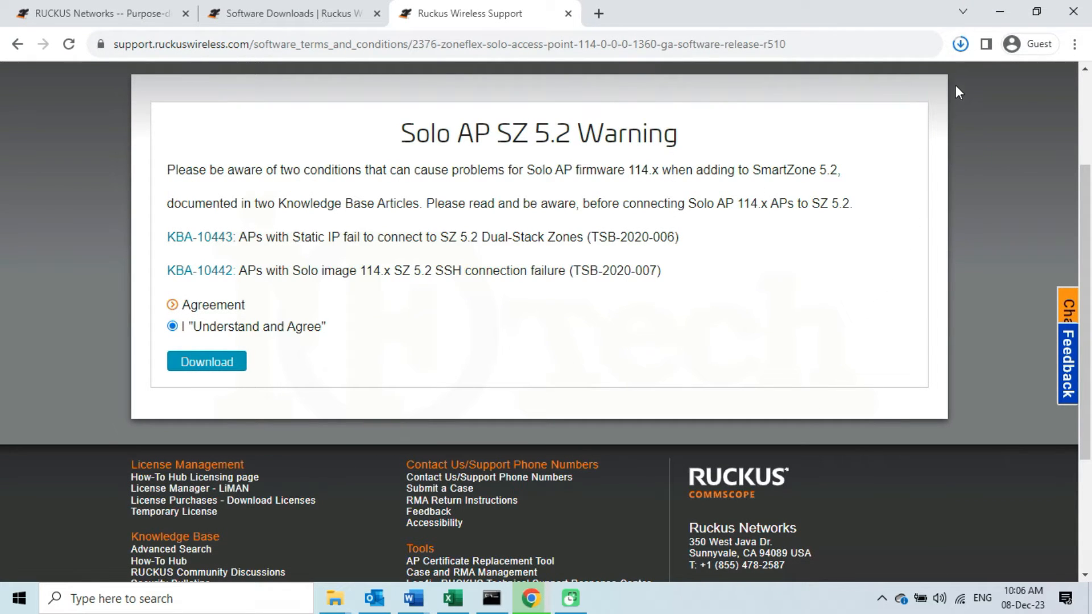
Confirm R510_114.0.0.0.1360.bl7 is in its download folder, then minimize File Explorer and Chrome
left_click(961, 45)
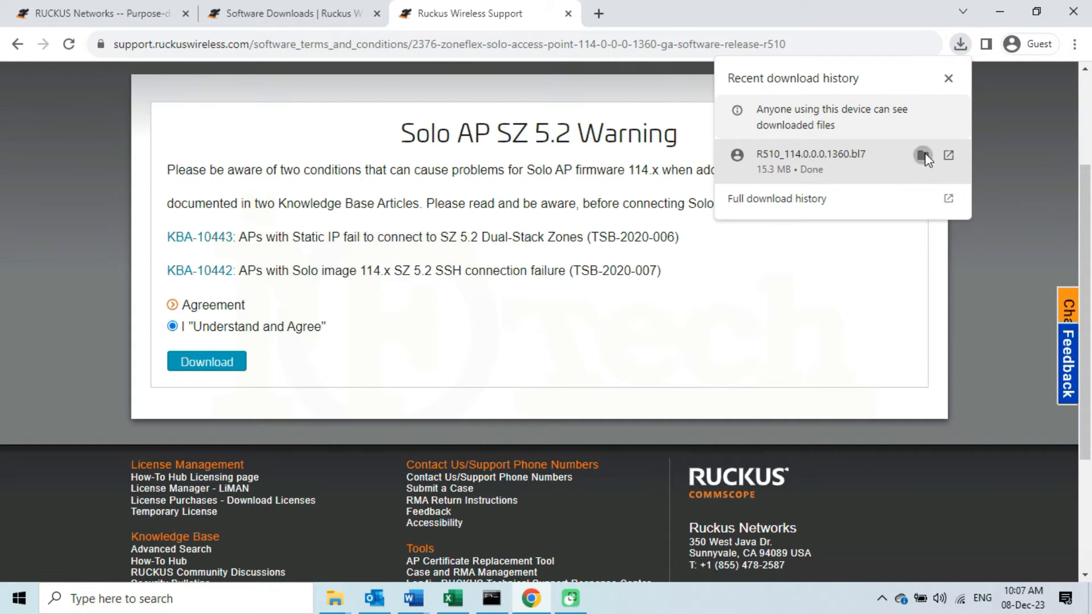
left_click(922, 155)
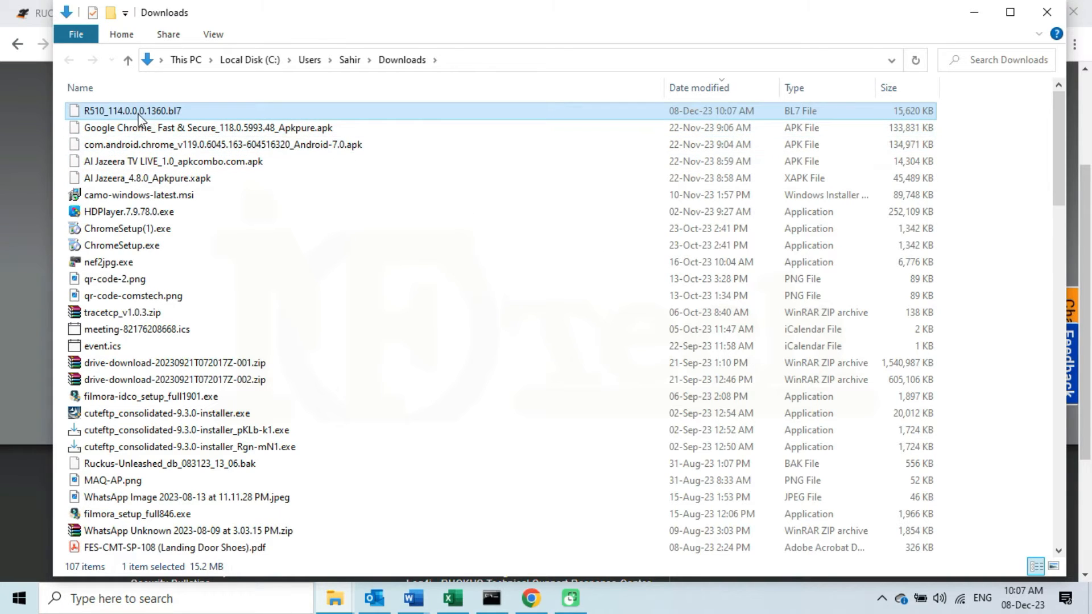
left_click(977, 12)
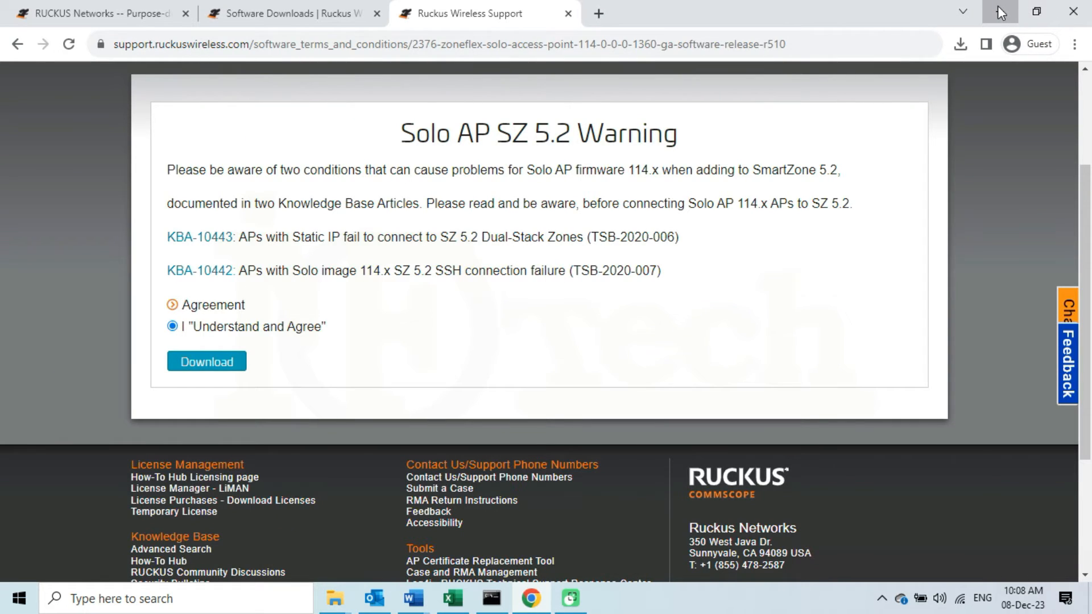
left_click(999, 11)
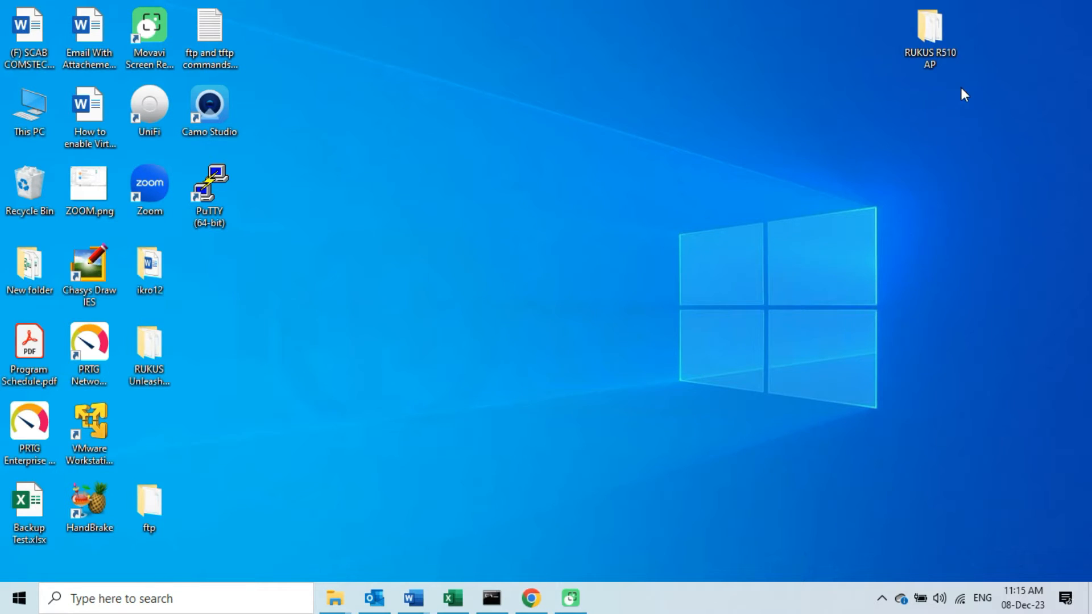
right_click(932, 43)
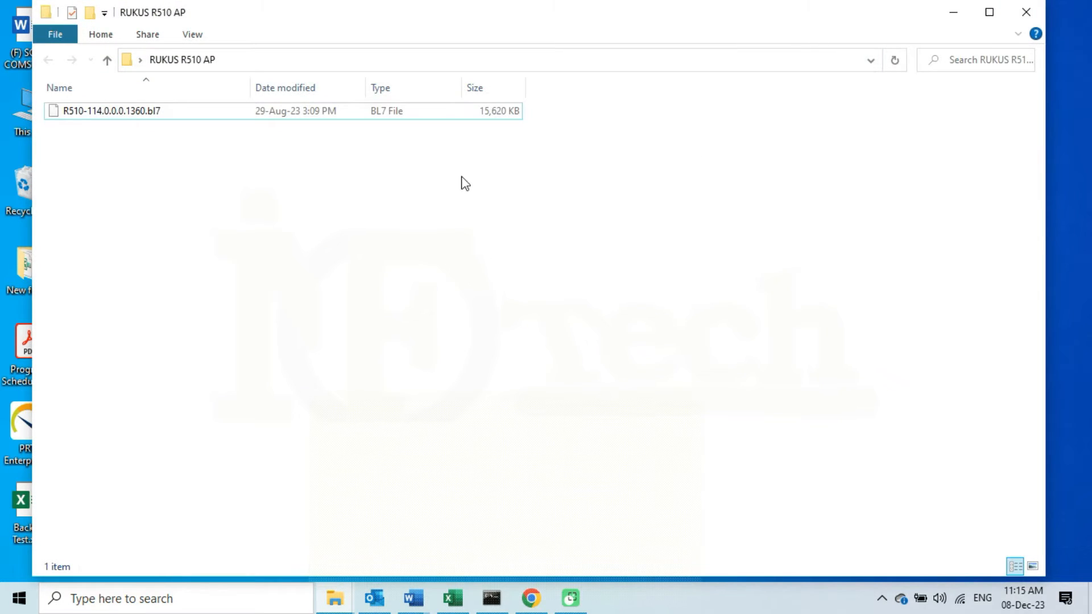
left_click(125, 113)
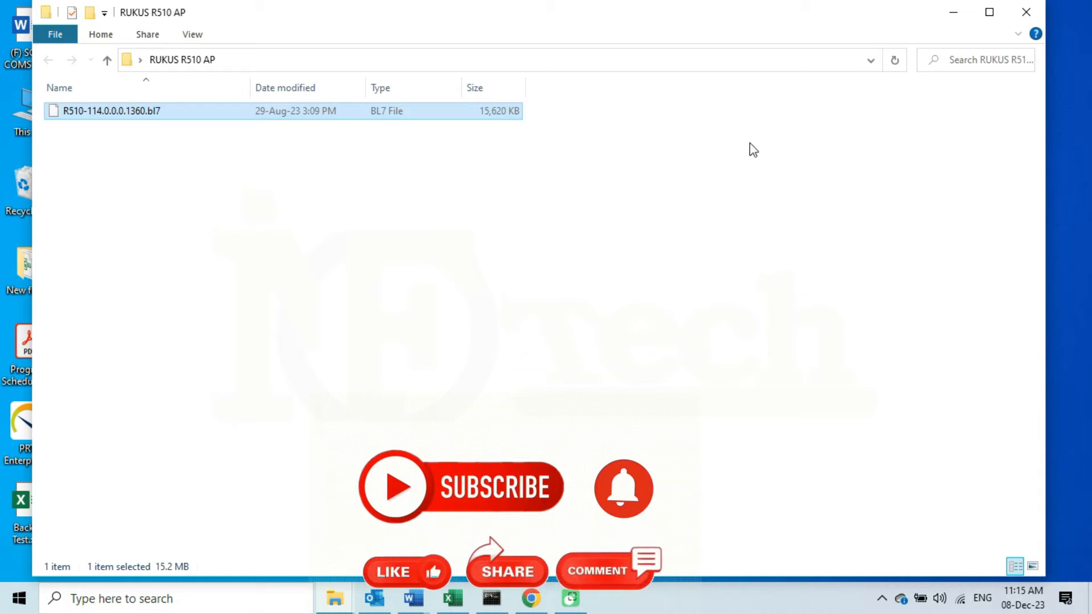
left_click(1035, 13)
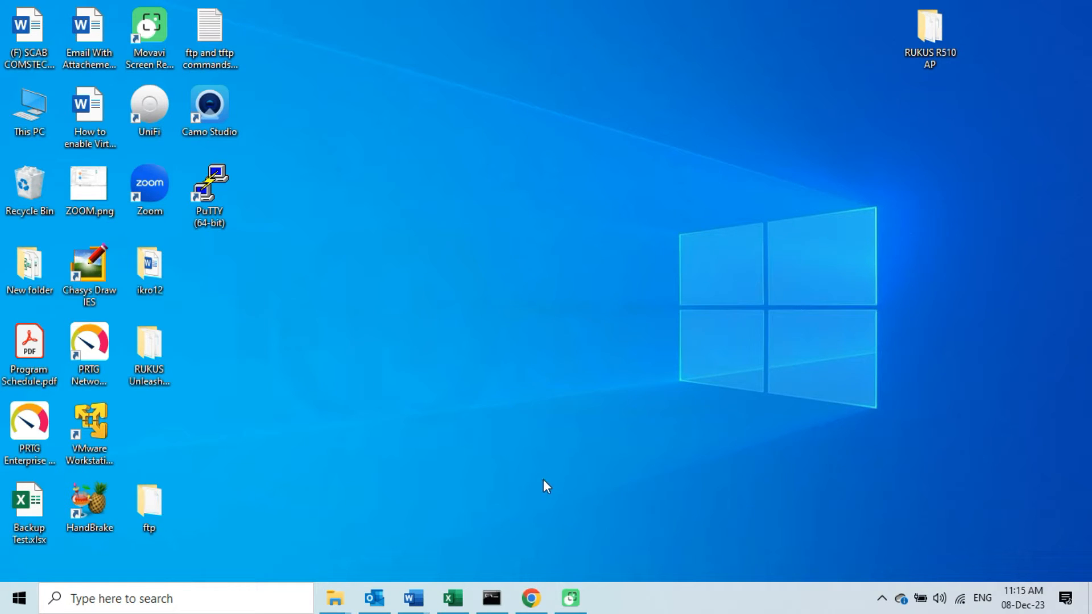
left_click(530, 598)
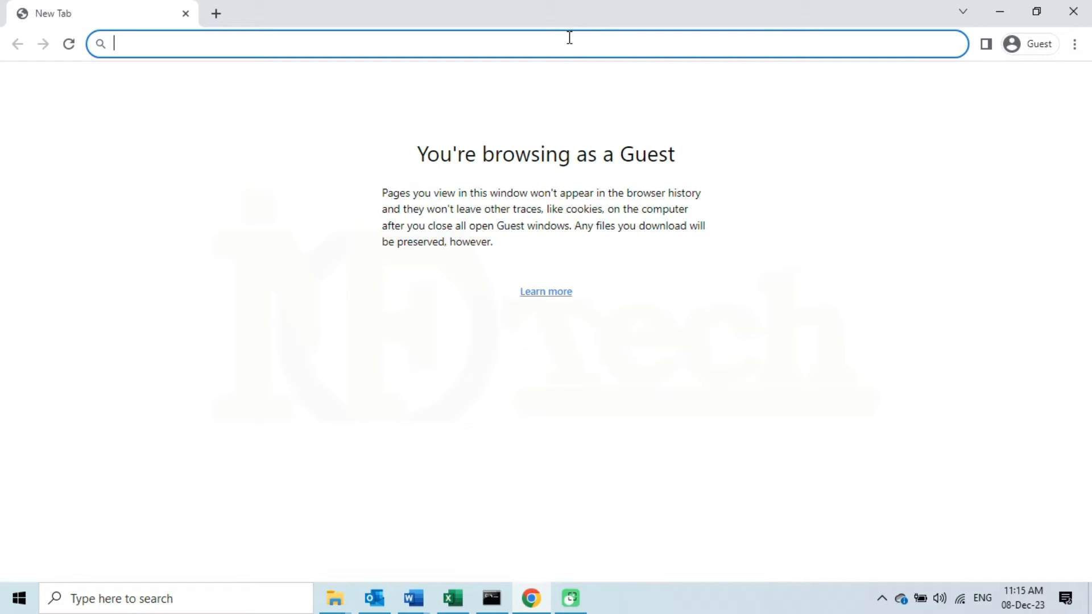
type("https")
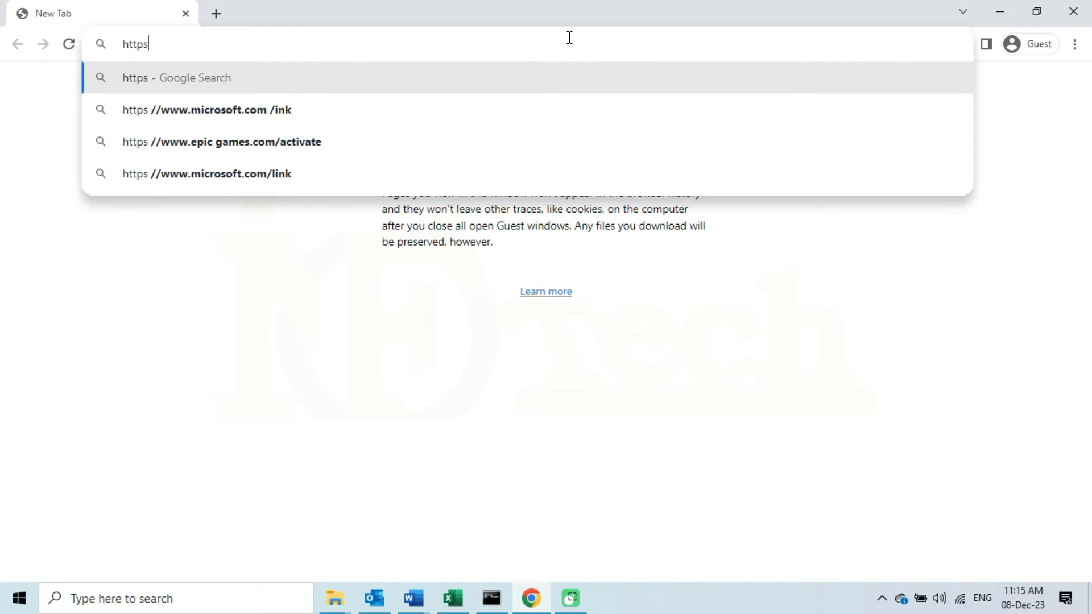
type("://")
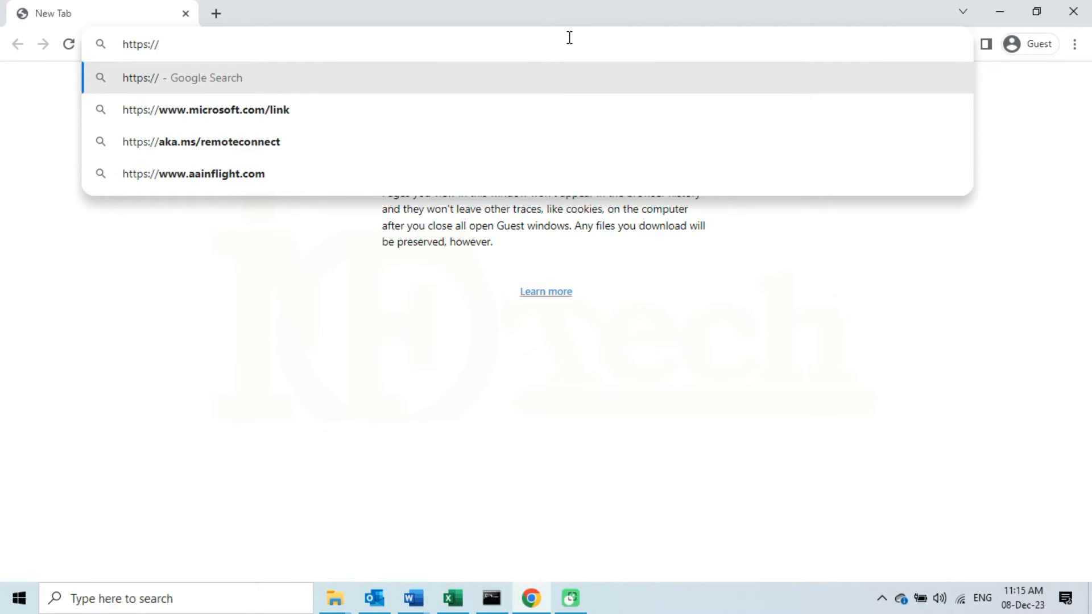
type("10.0.2.")
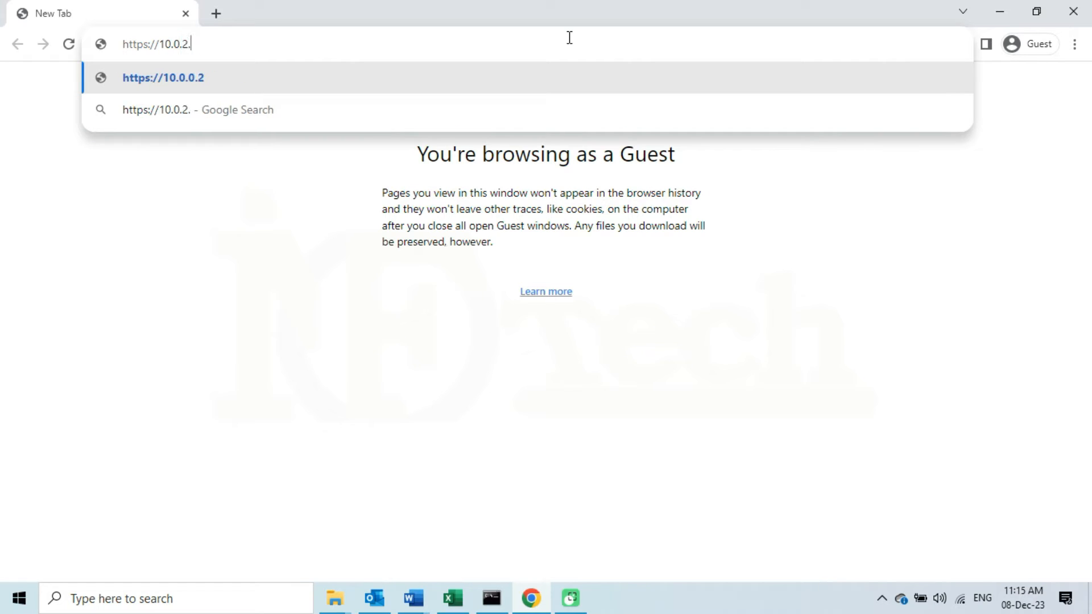
type("40")
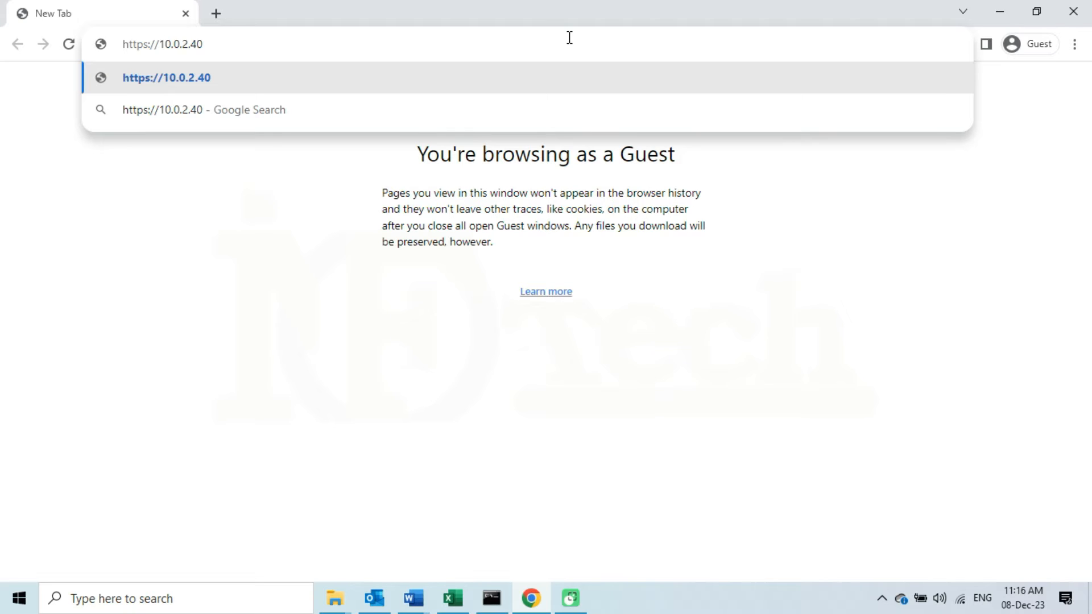
key("Return")
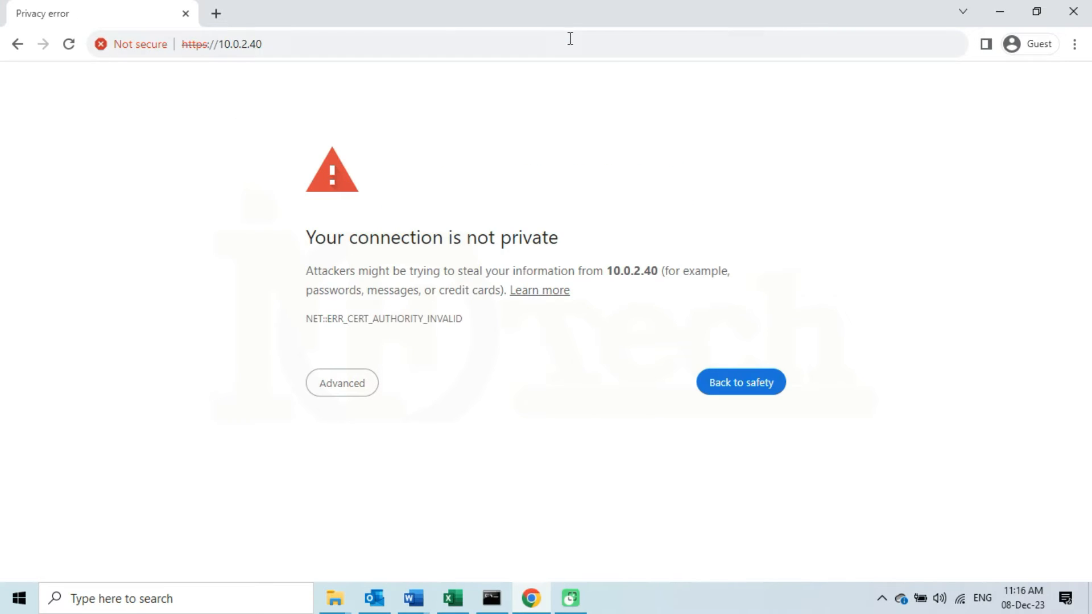
left_click(350, 390)
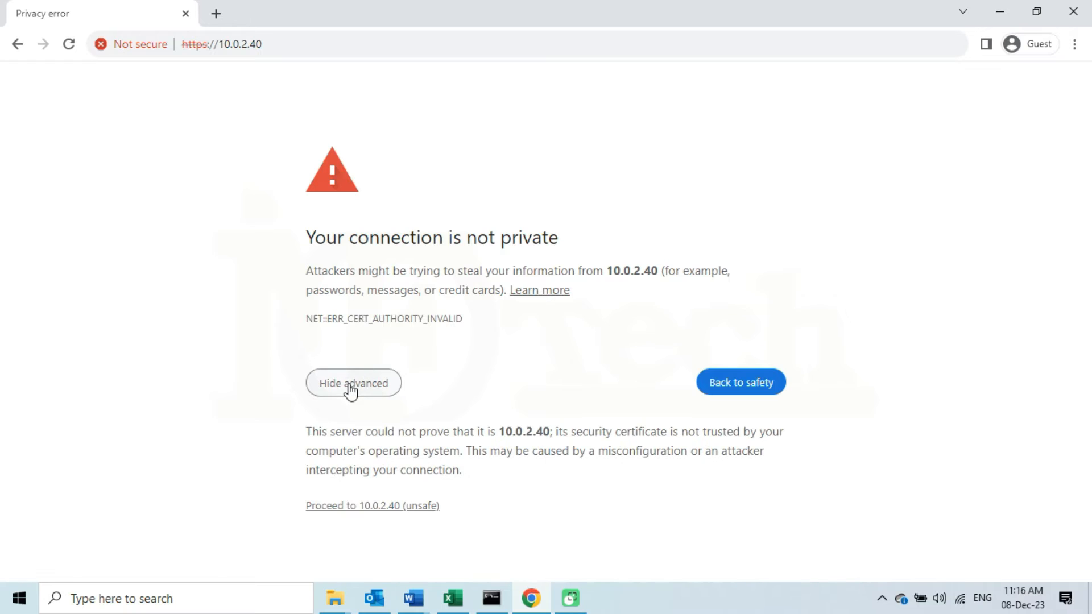
left_click(385, 506)
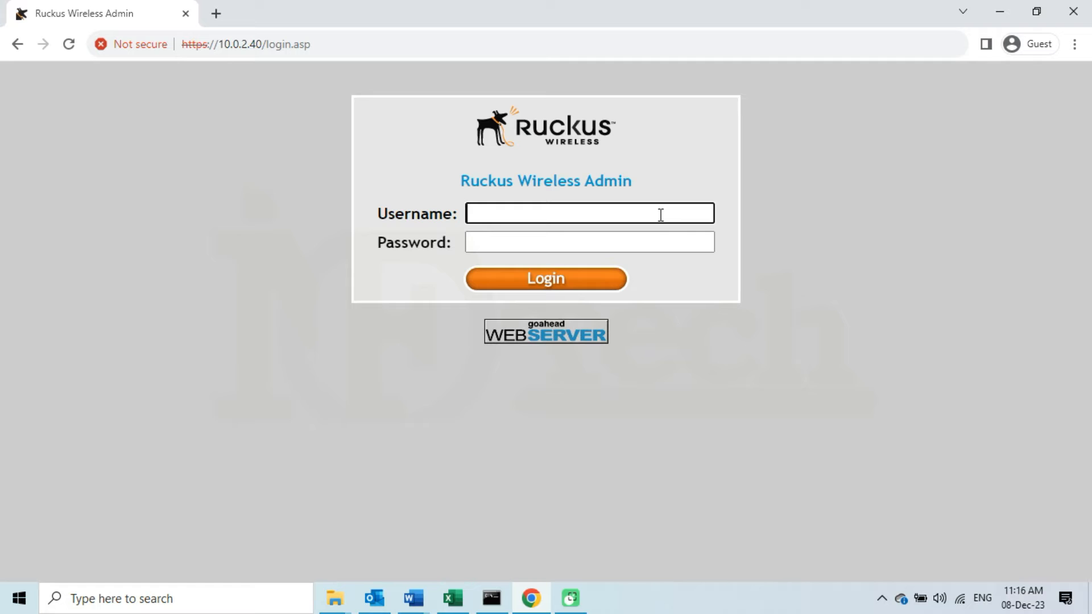
Log in to the R510 admin with the admin username and password
type("infotech")
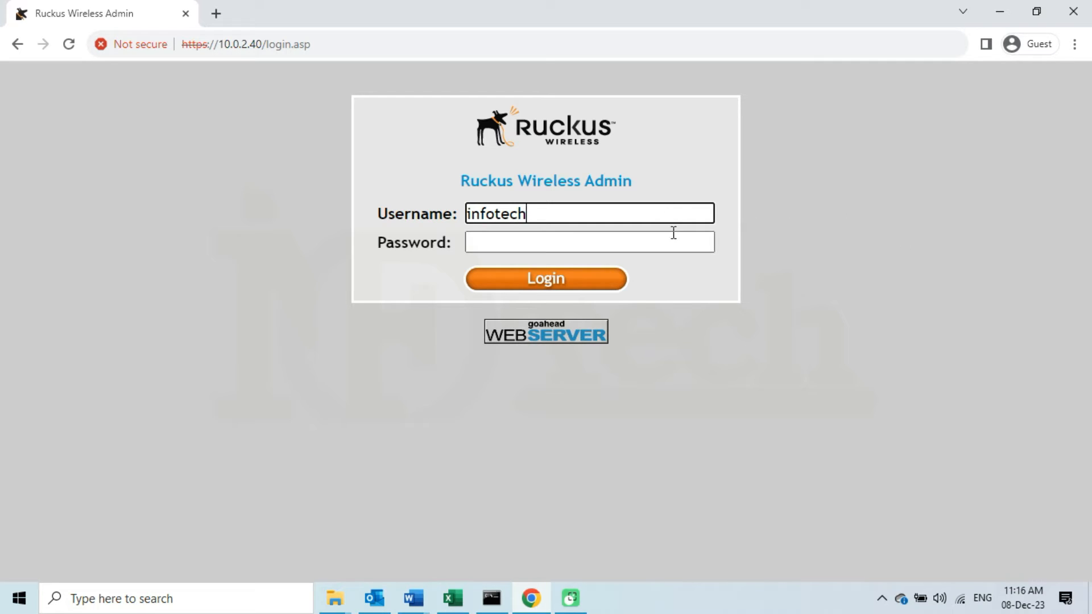
left_click(665, 237)
type("•••••••")
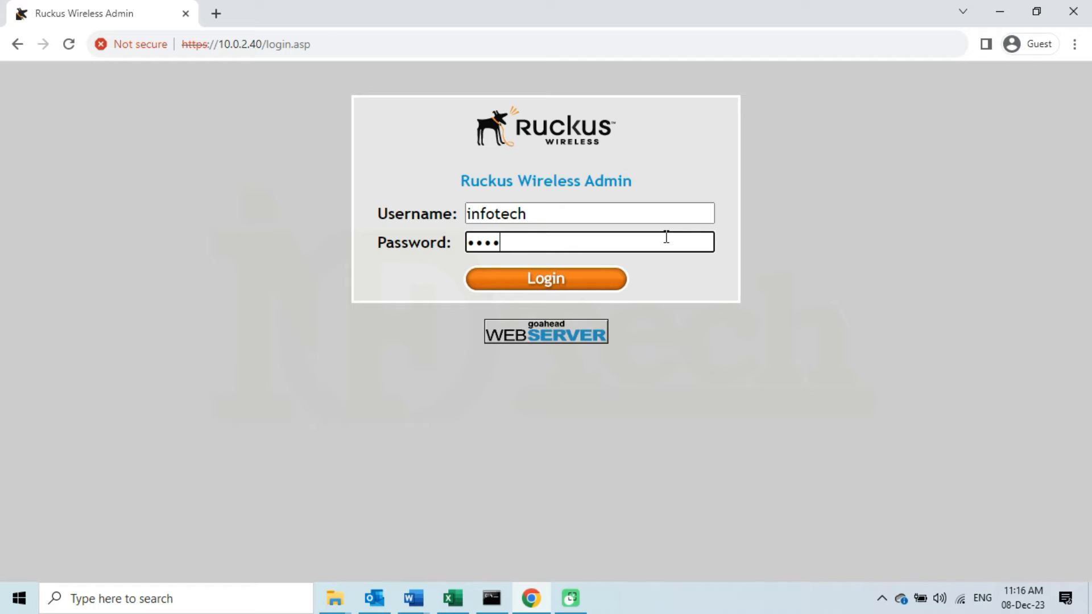
type("••")
left_click(591, 280)
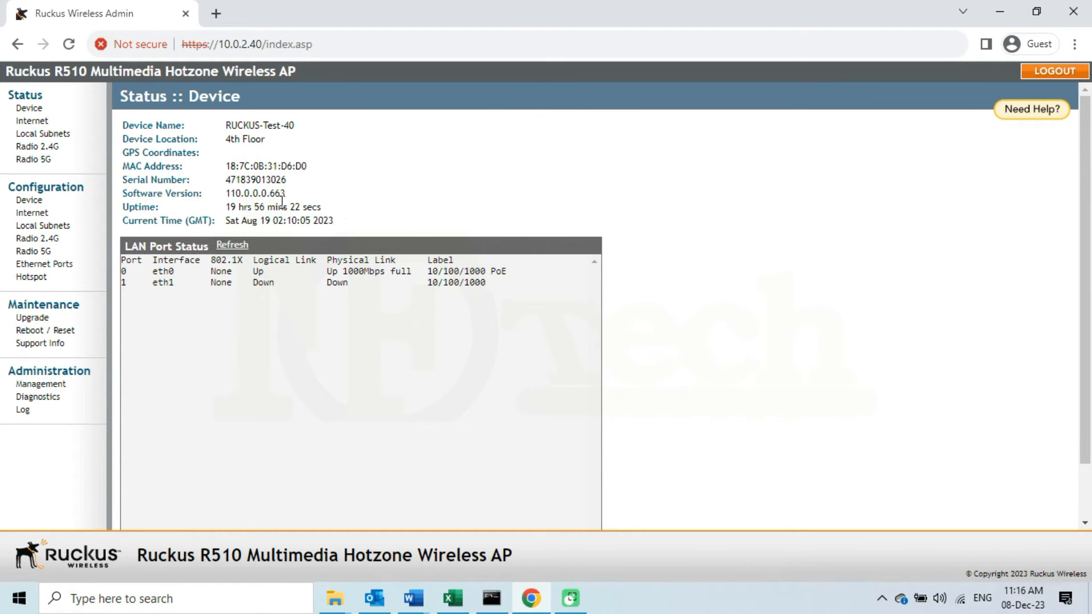
Confirm the current software version reads 110.0.0.0.663 on Status :: Device
left_click_drag(287, 194, 119, 196)
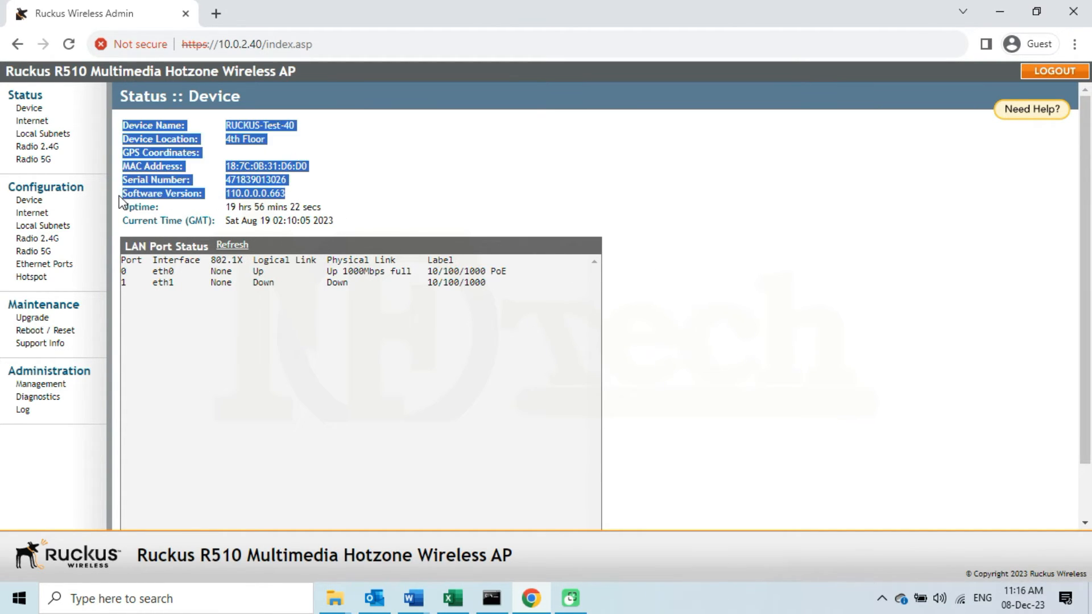
left_click(234, 195)
left_click_drag(289, 196, 227, 194)
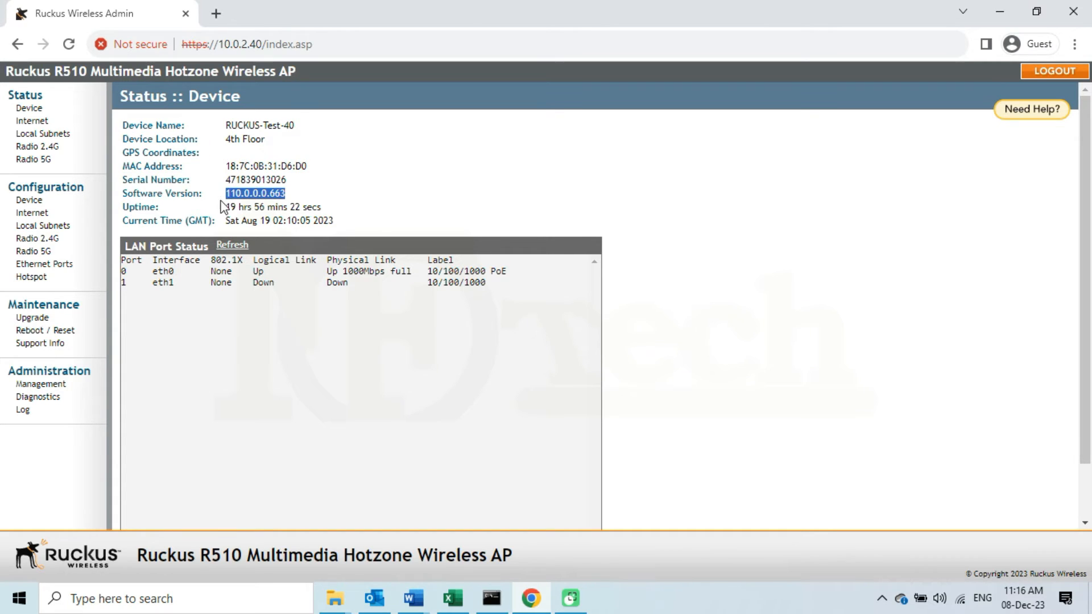
left_click(267, 223)
Choose a Local upgrade using R510-114.0.0.0.1360.bl7 from Desktop > RUKUS R510 AP
left_click(34, 319)
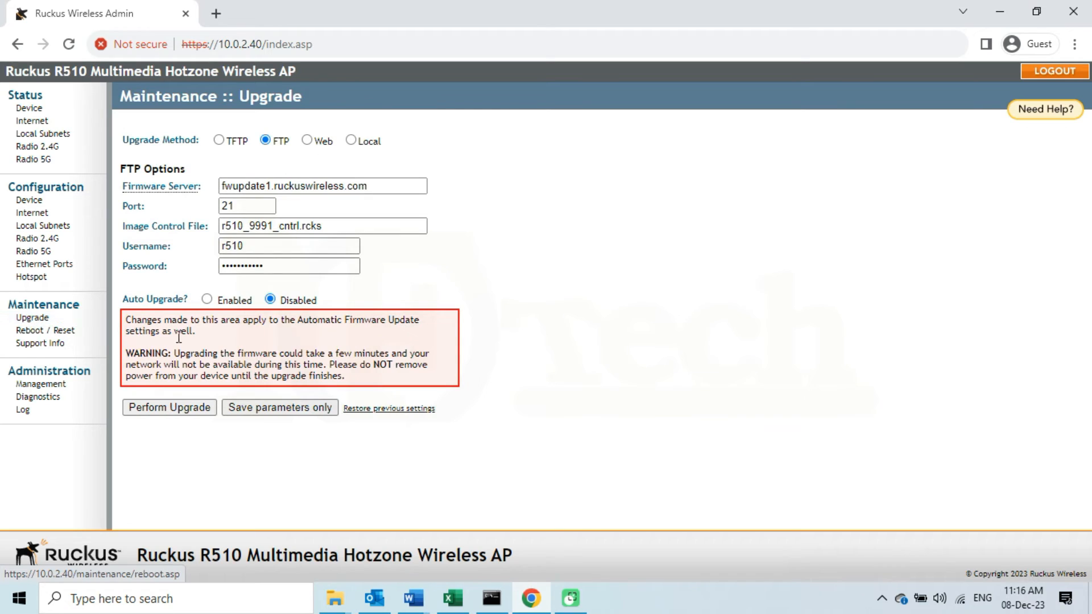
left_click(352, 141)
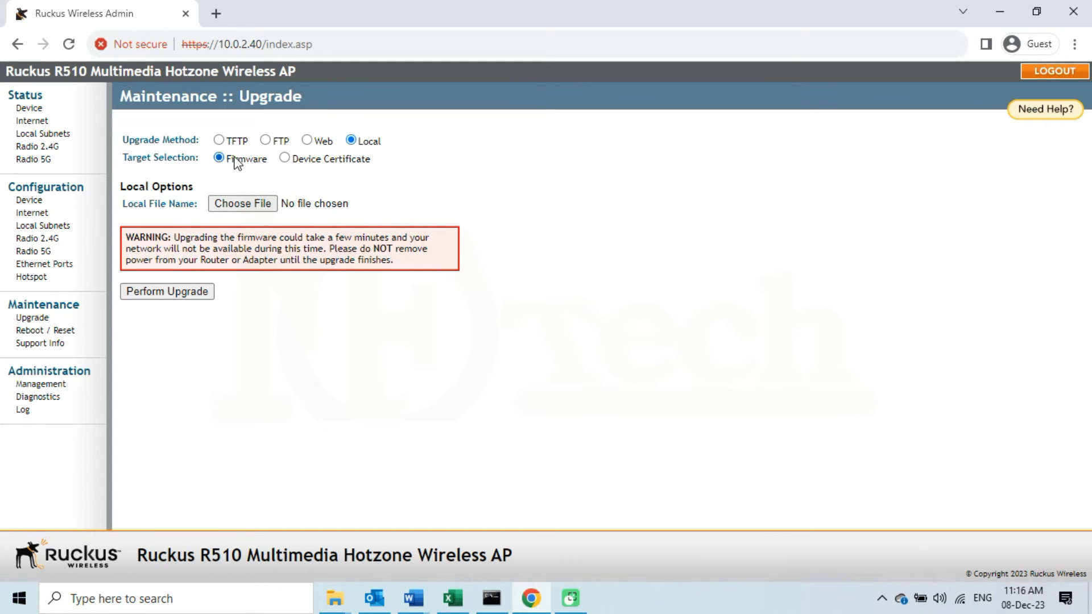
left_click(247, 206)
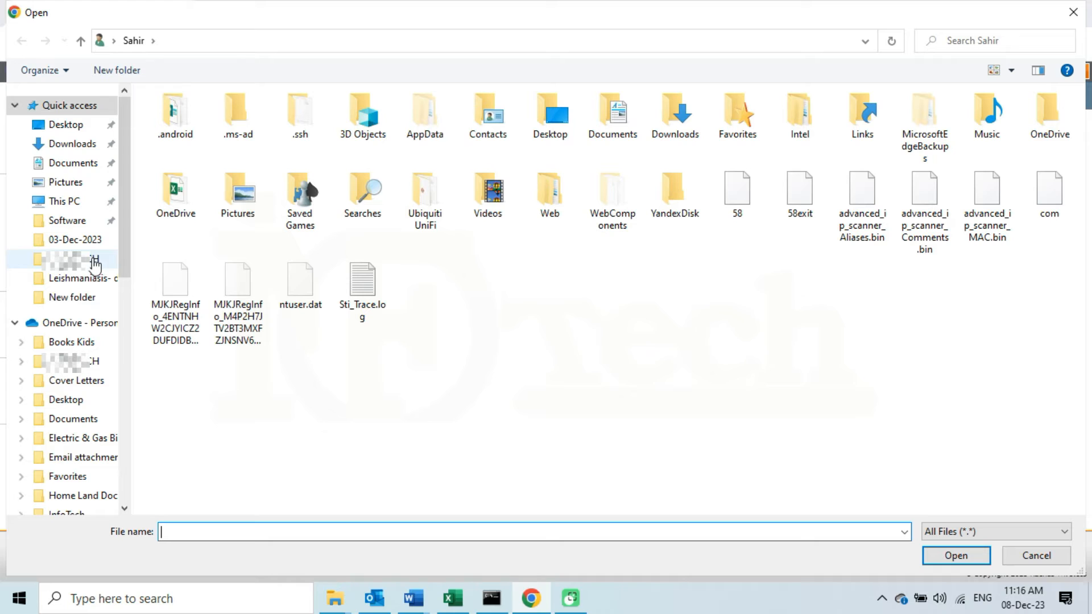
left_click(83, 126)
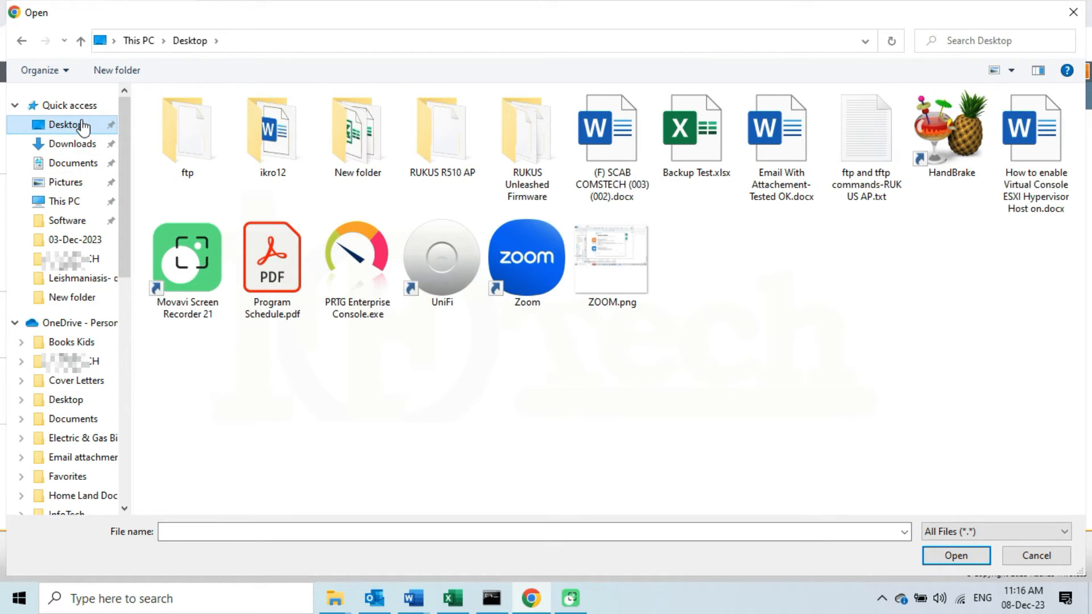
left_click(447, 147)
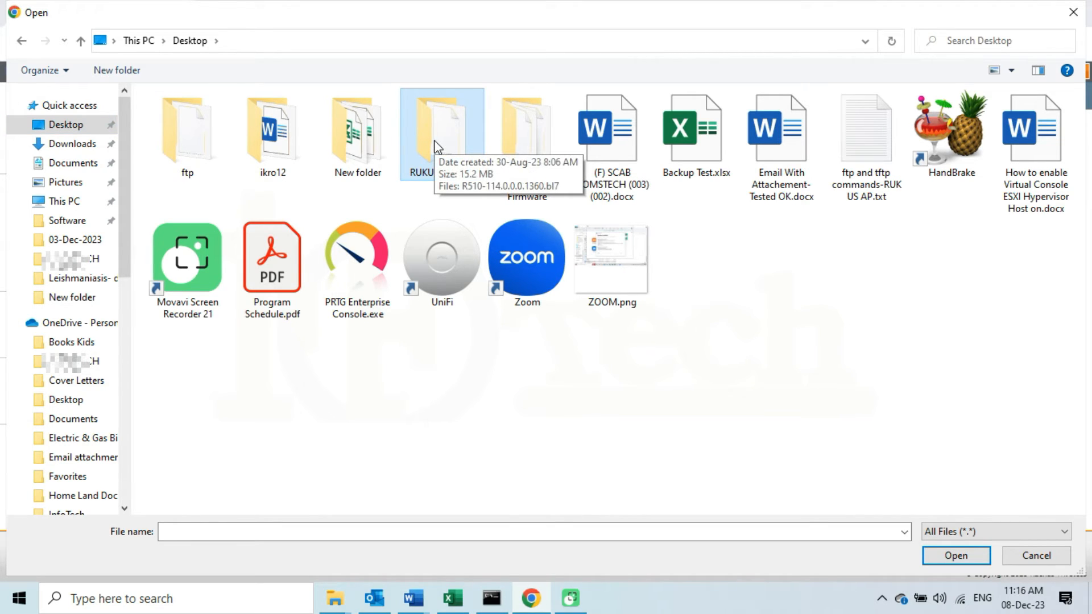
double_click(437, 142)
right_click(439, 142)
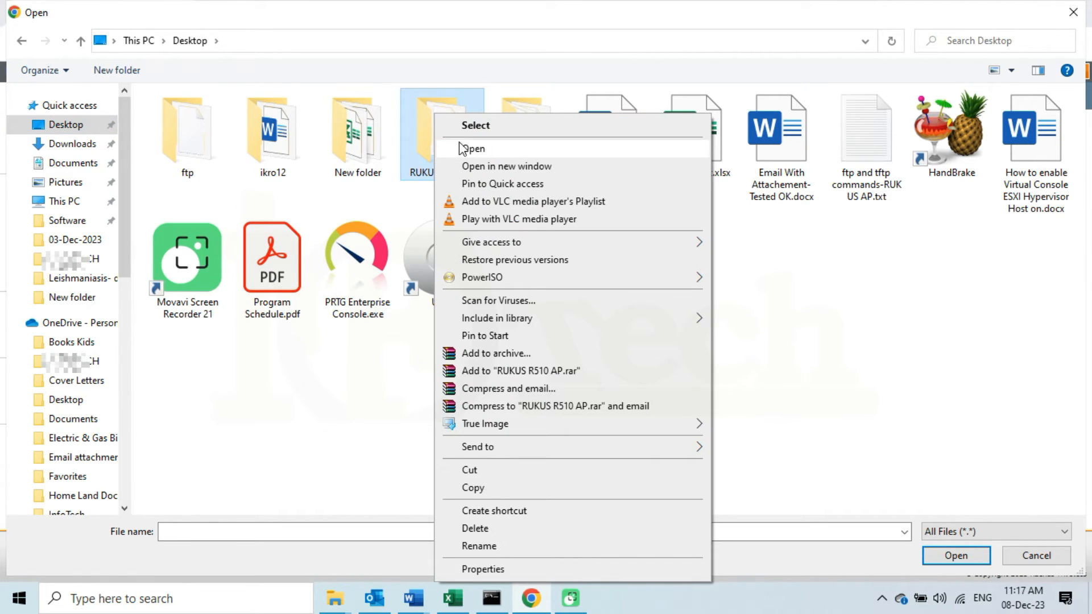
left_click(464, 150)
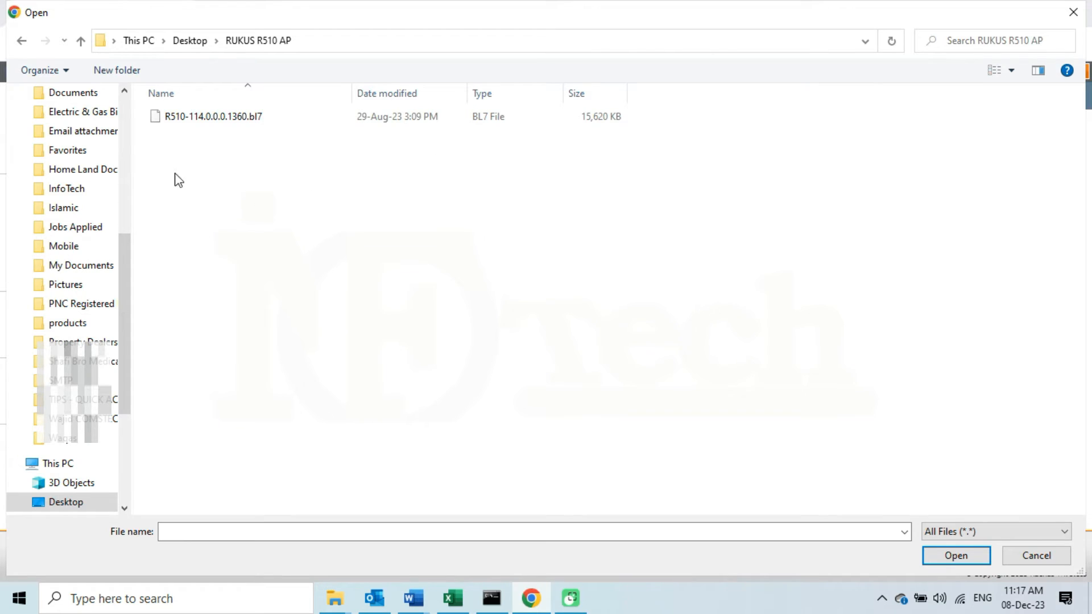
left_click(238, 116)
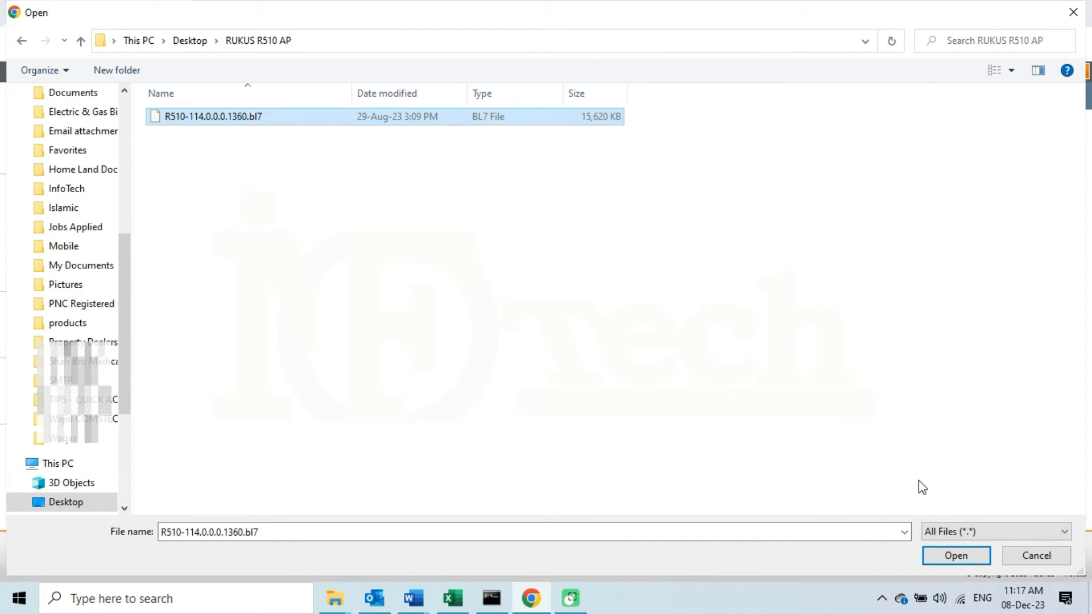
left_click(958, 552)
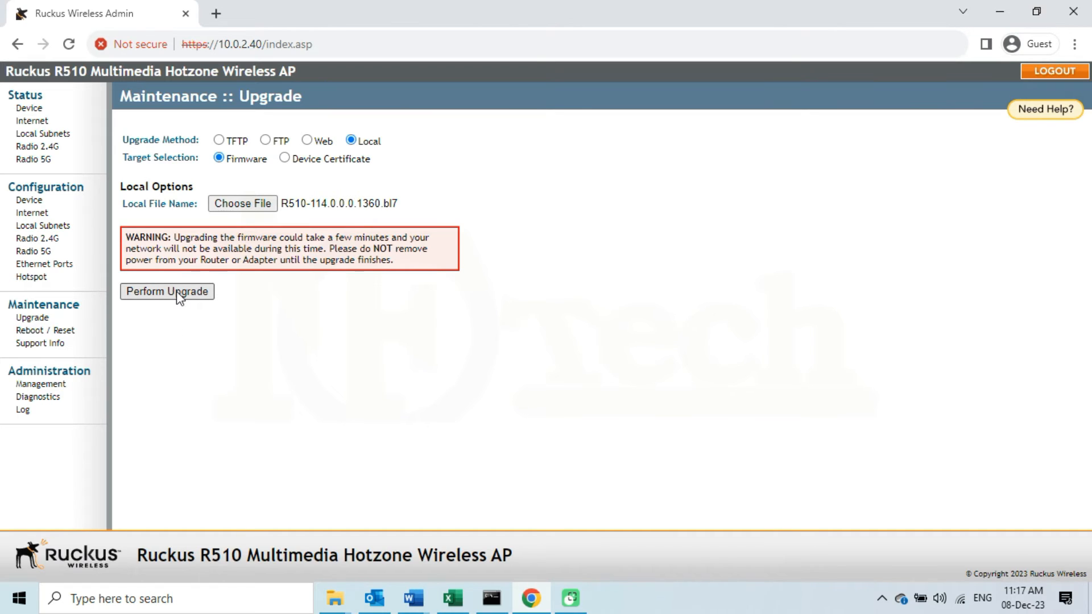
Read the upgrade warning and start the firmware upgrade
left_click_drag(176, 233, 413, 279)
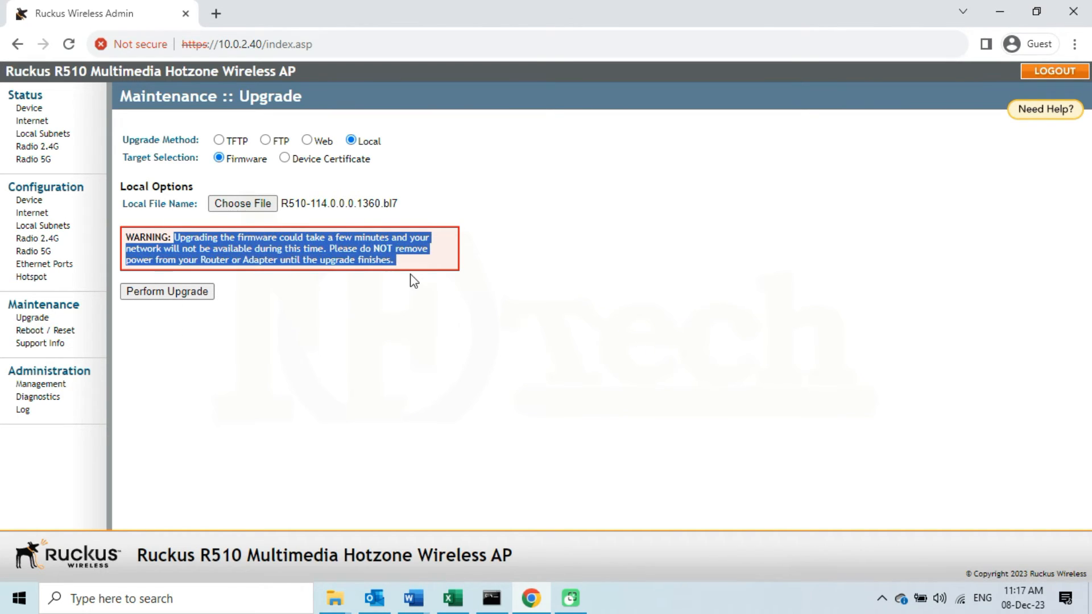
left_click(326, 248)
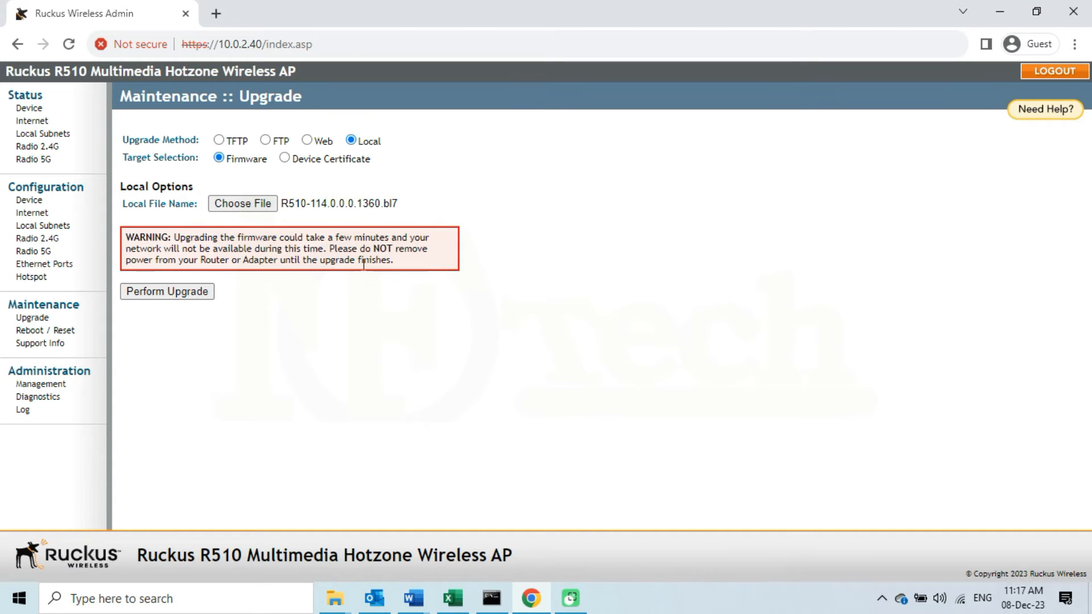
left_click(168, 291)
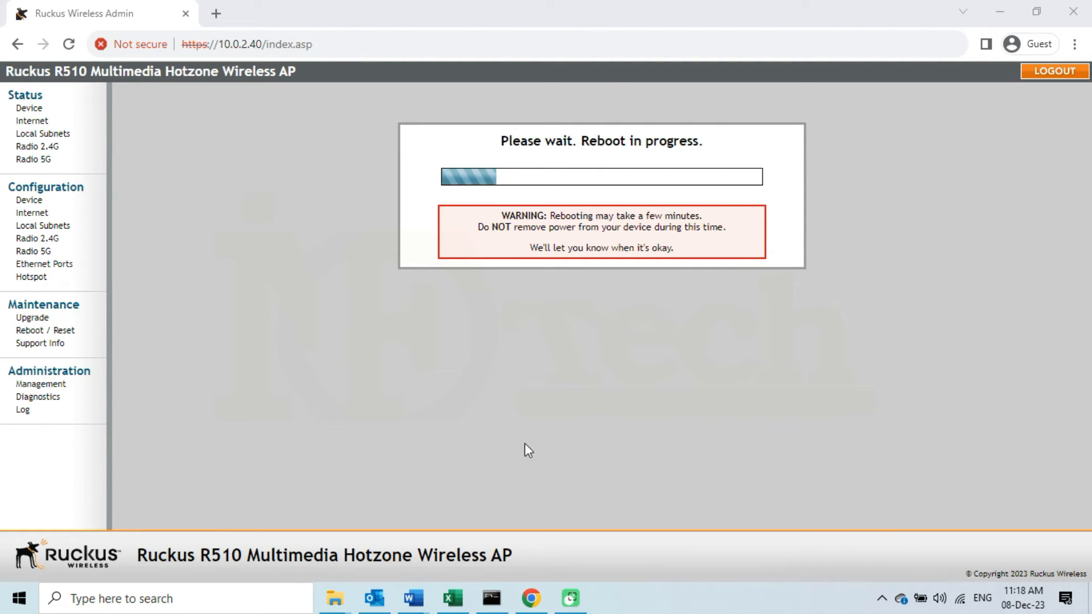
Run ping 10.0.2.40 in Command Prompt and dock the narrowed window on the left
left_click(491, 599)
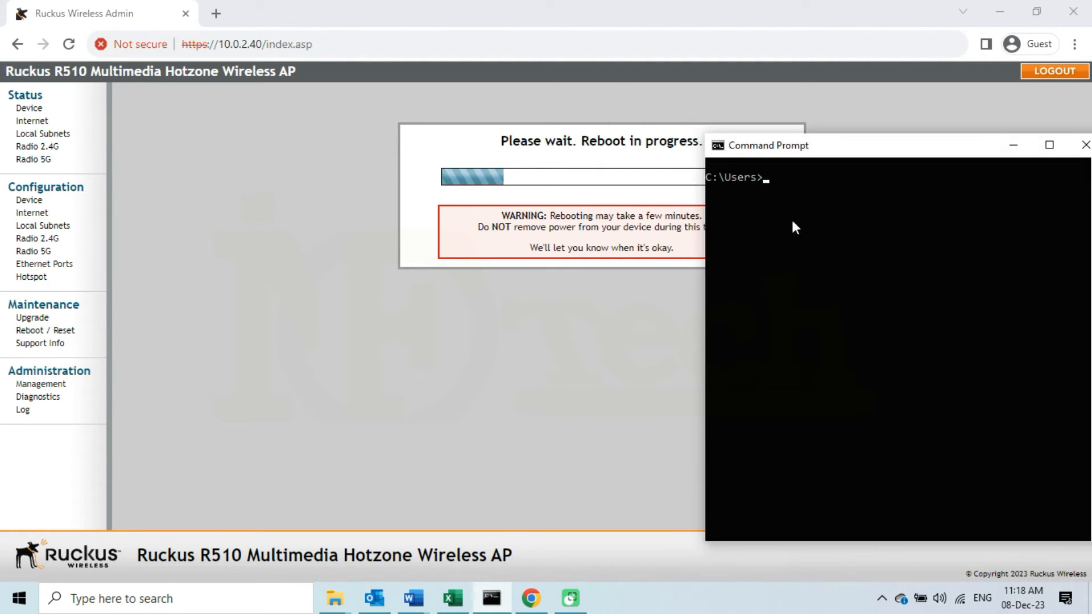
left_click_drag(862, 151, 931, 100)
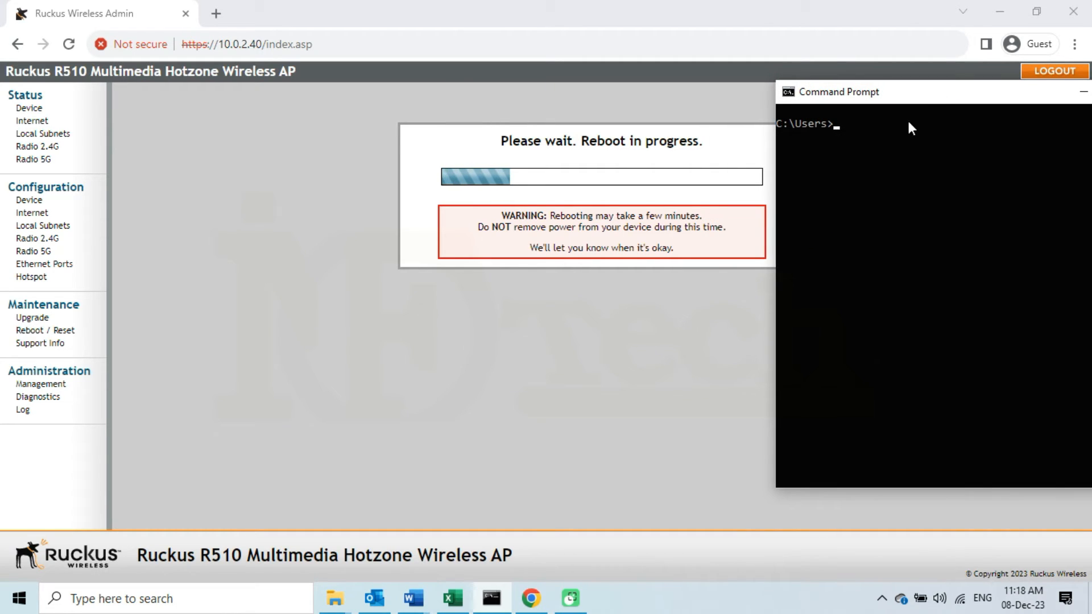
type("ping ")
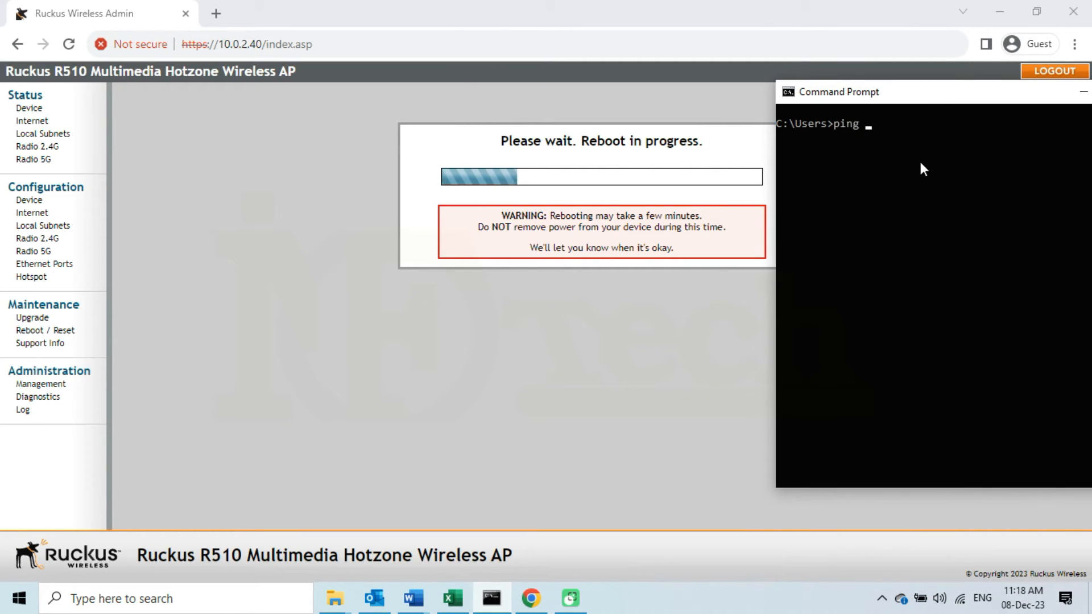
type("10.0.")
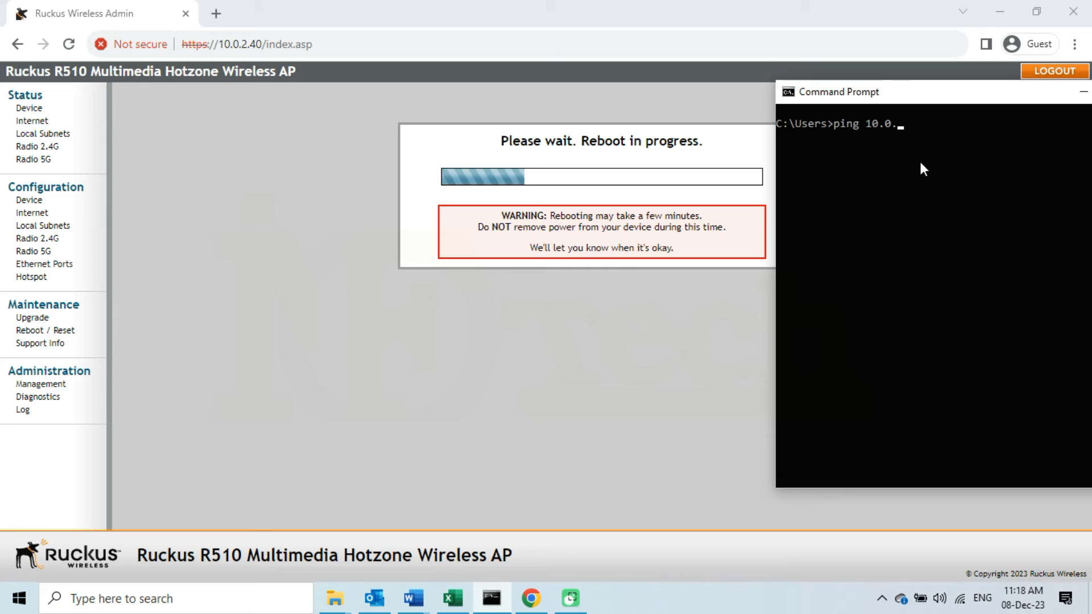
type("2.40 -t")
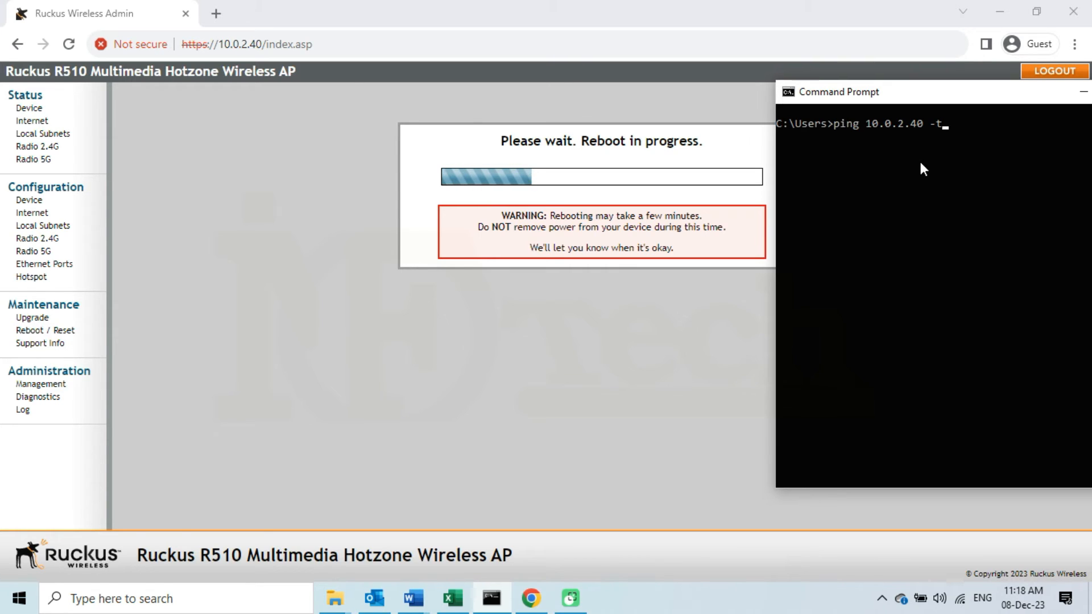
key("Return")
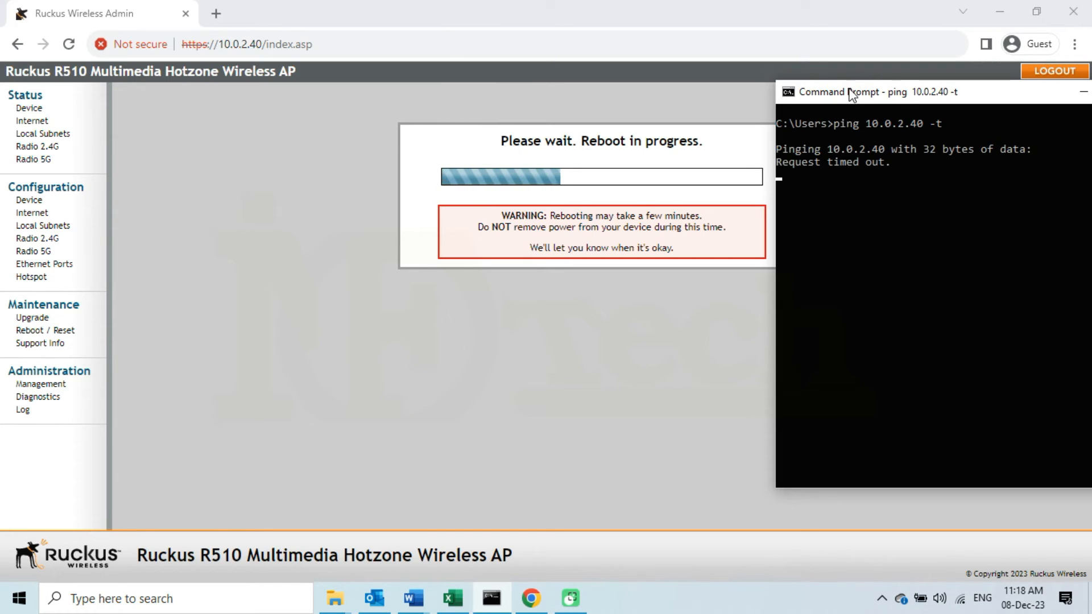
left_click_drag(847, 93, 104, 71)
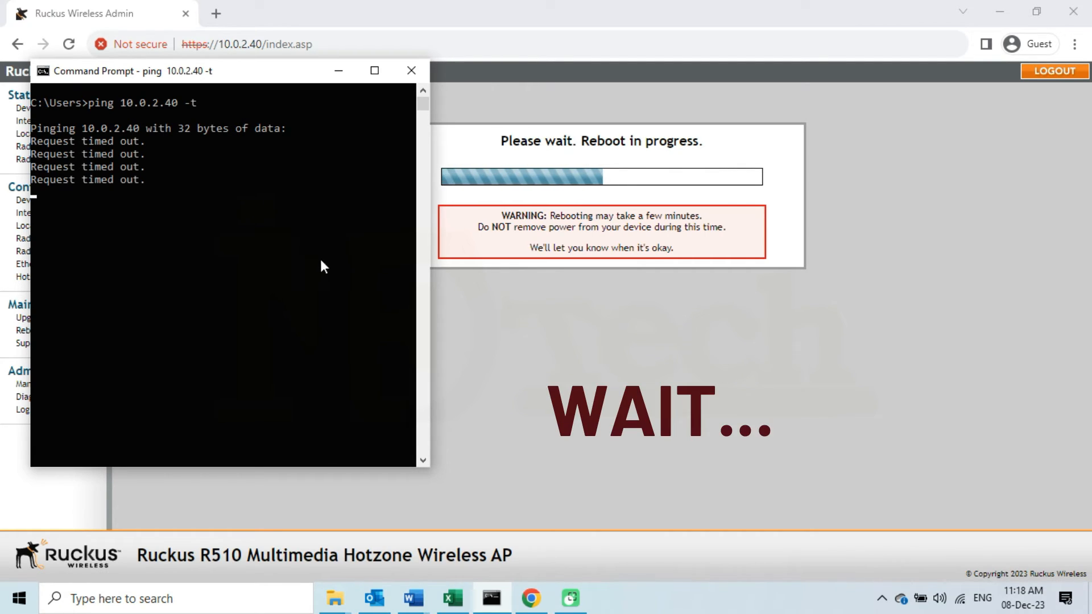
left_click_drag(429, 185, 317, 184)
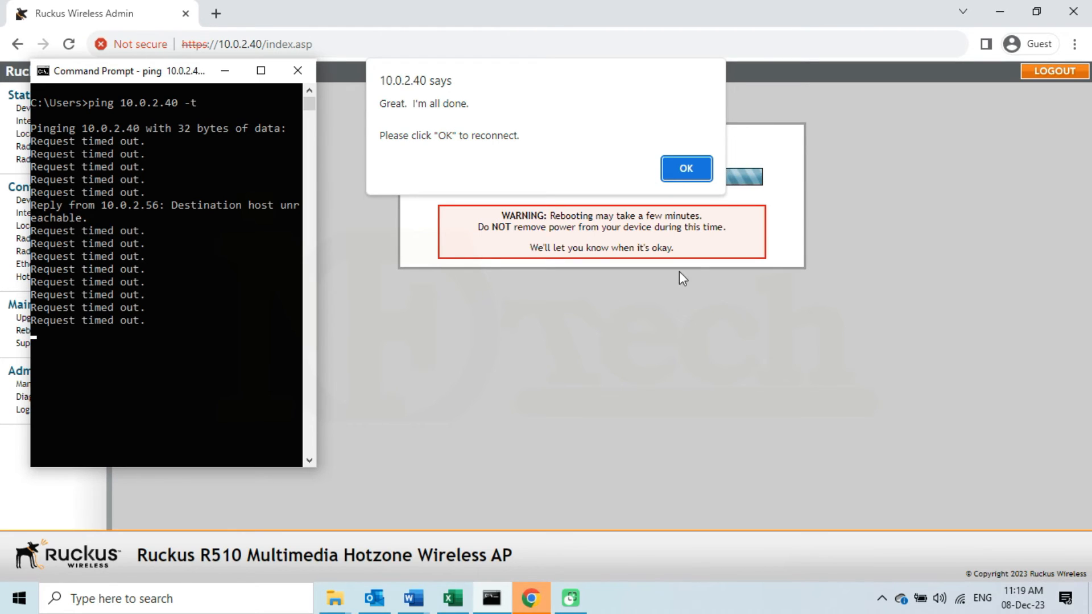
Dismiss the 'I'm all done' alert, wait for ping replies from 10.0.2.40, then reload the admin page
left_click(698, 172)
left_click(696, 174)
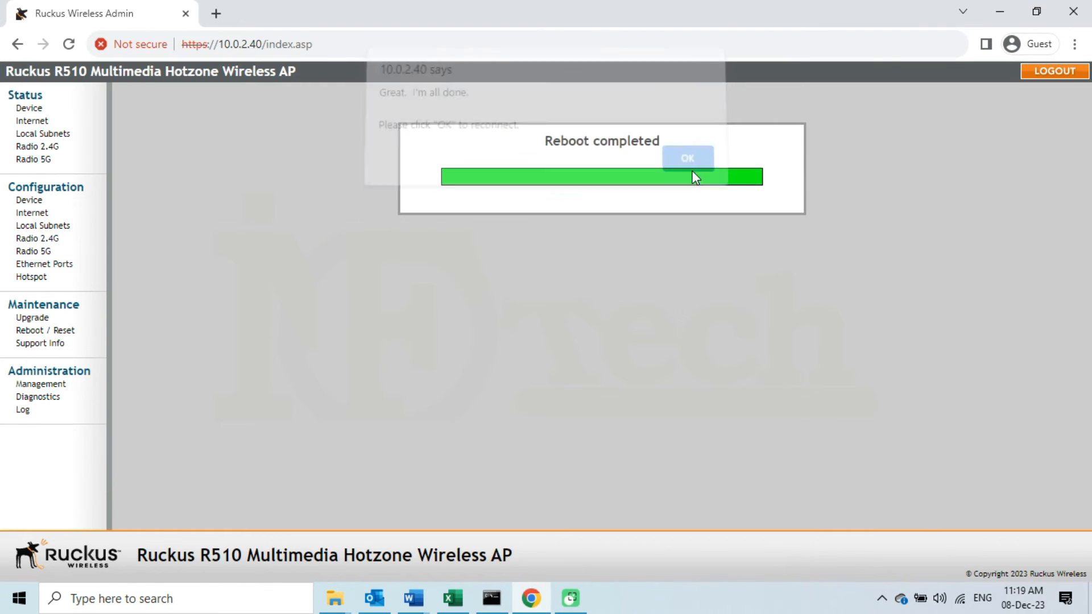
left_click(491, 597)
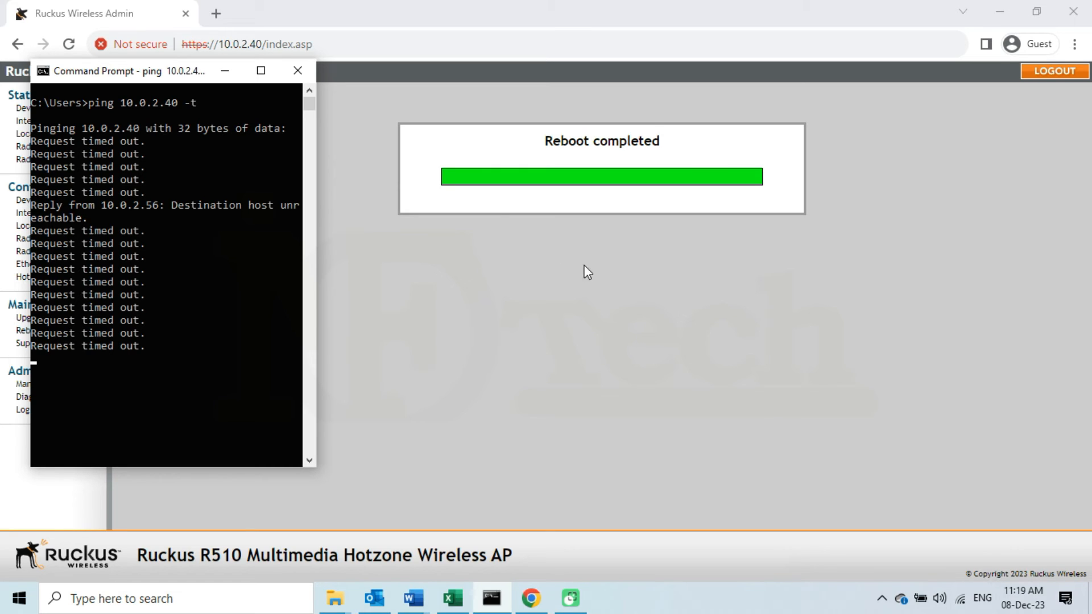
left_click_drag(175, 77, 230, 148)
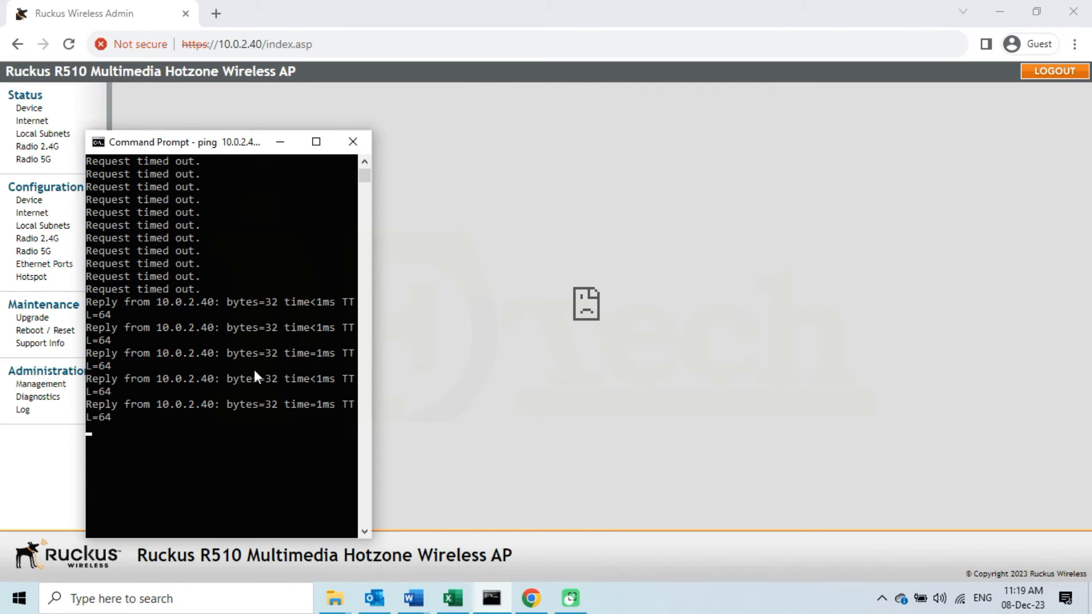
left_click_drag(376, 241, 421, 241)
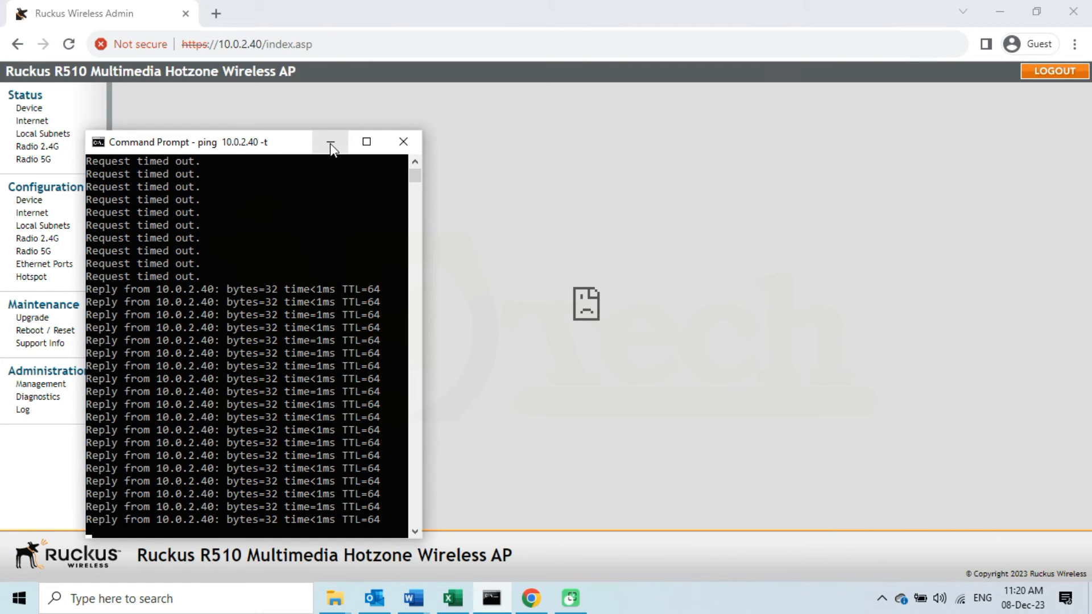
left_click(330, 145)
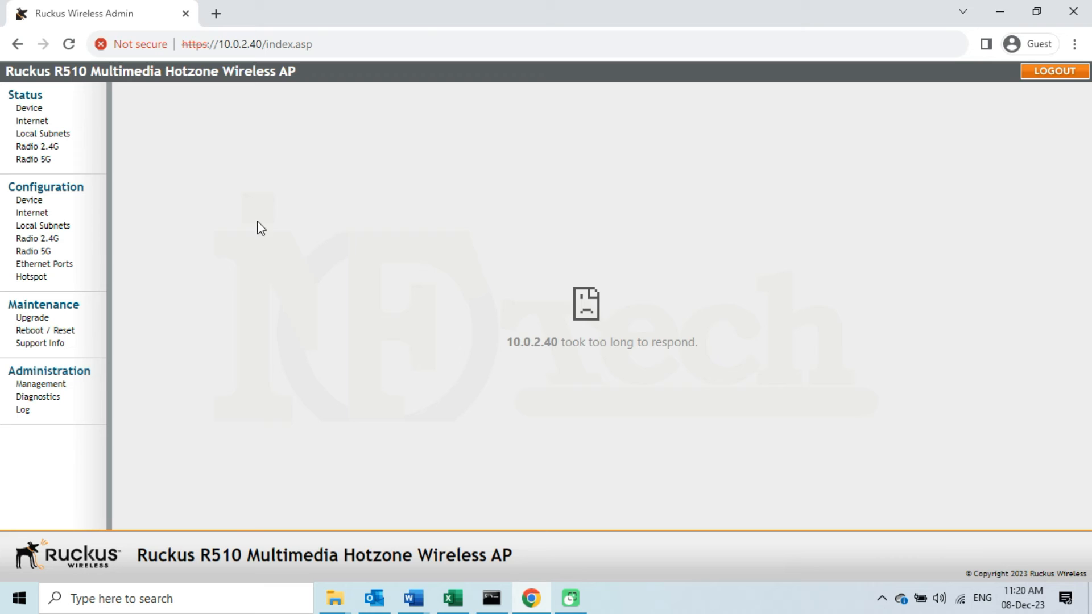
left_click(69, 44)
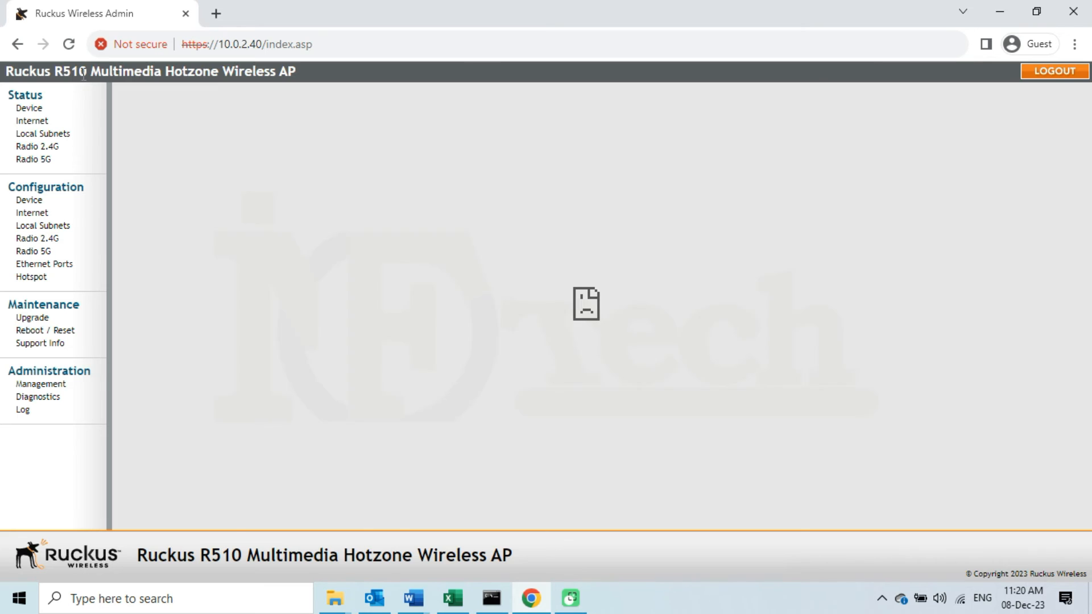
Reload the admin page and log in again with the admin username and password
left_click(68, 44)
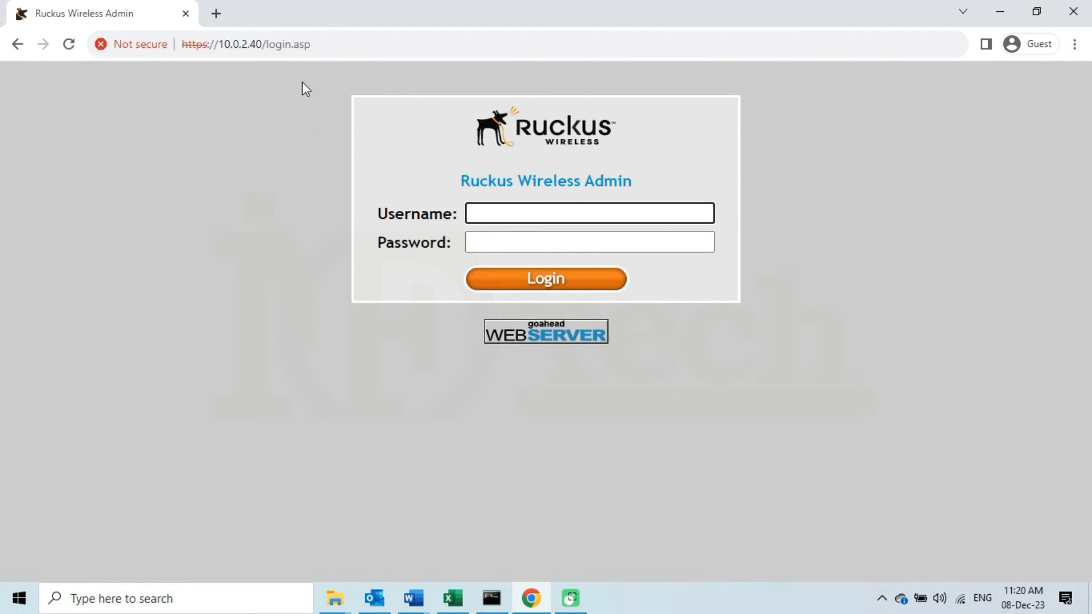
left_click(344, 45)
key("ctrl+a")
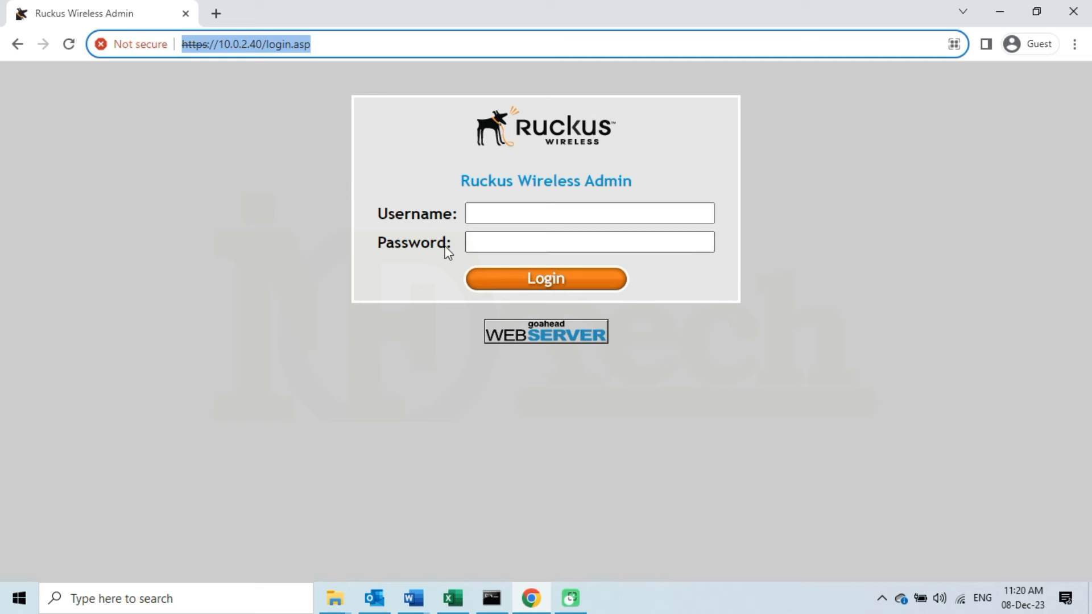
left_click(519, 211)
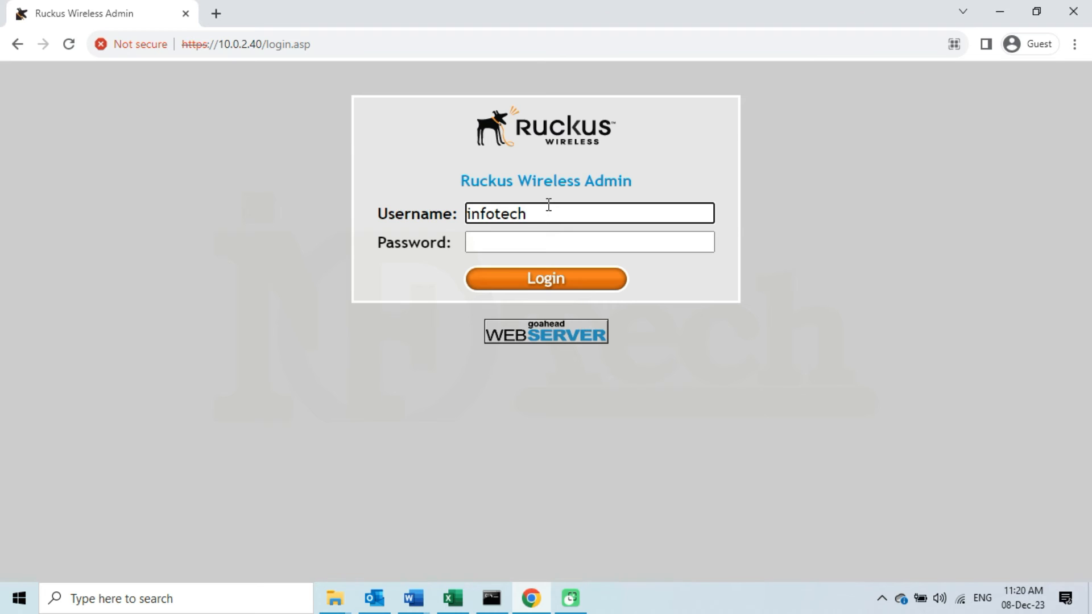
left_click(655, 240)
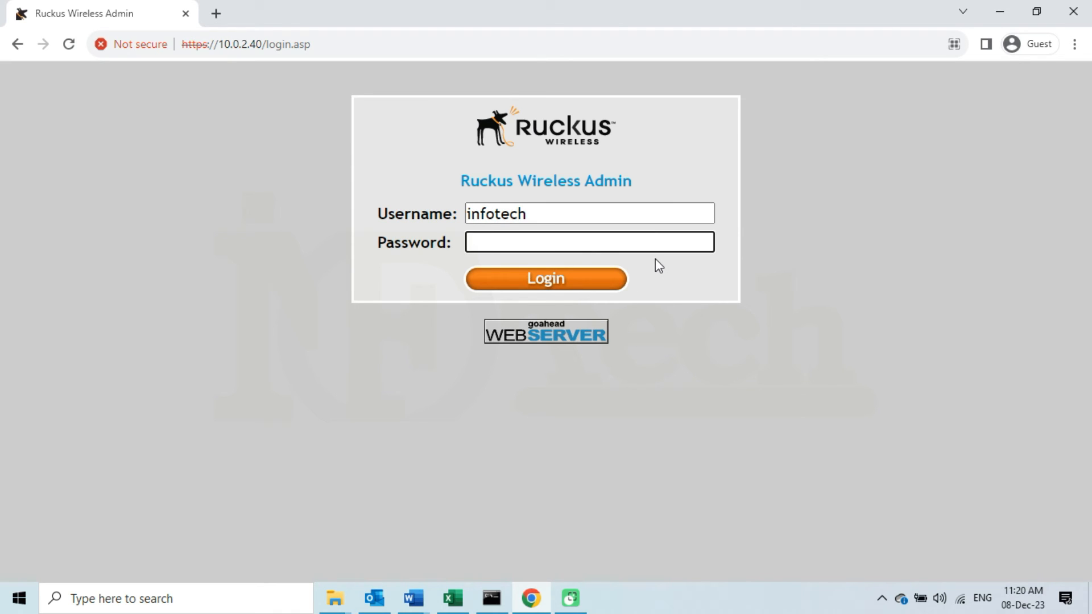
type("•••••••••")
left_click(594, 280)
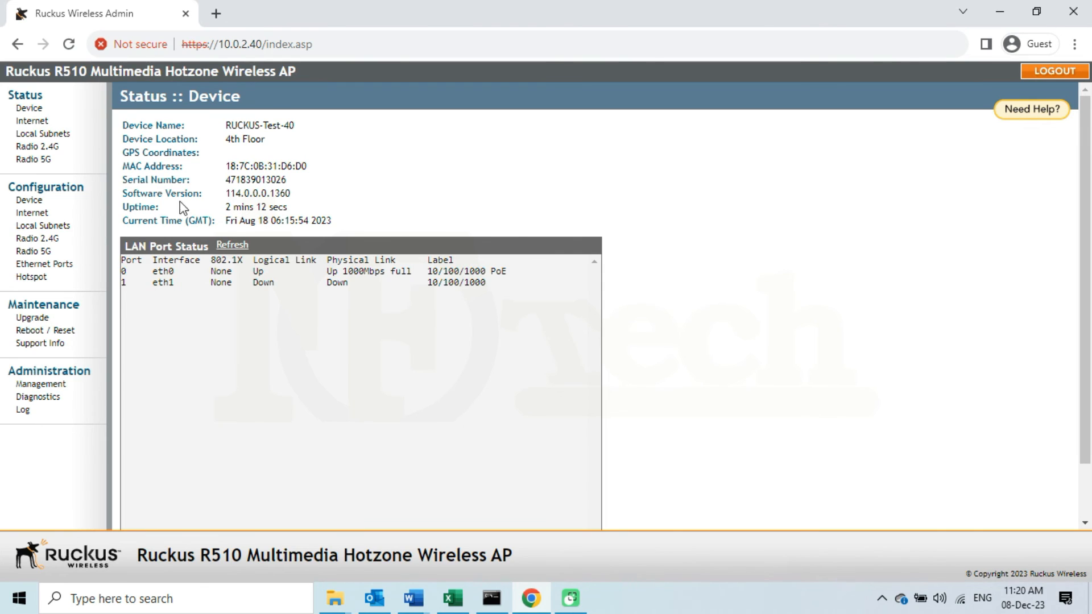
left_click_drag(123, 193, 194, 193)
left_click(922, 464)
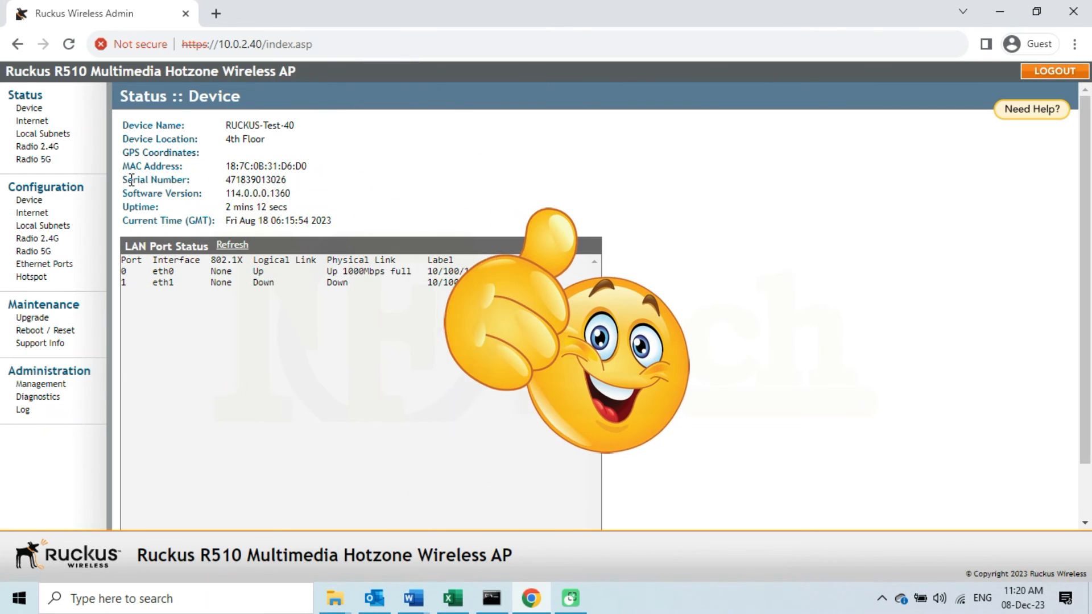
left_click_drag(123, 197, 300, 205)
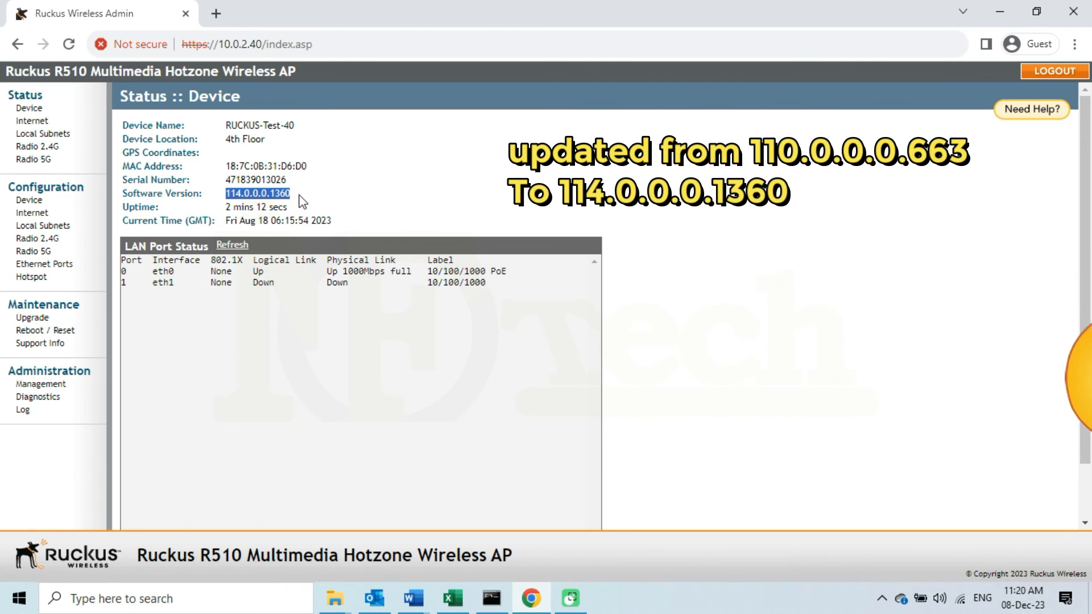
left_click(301, 201)
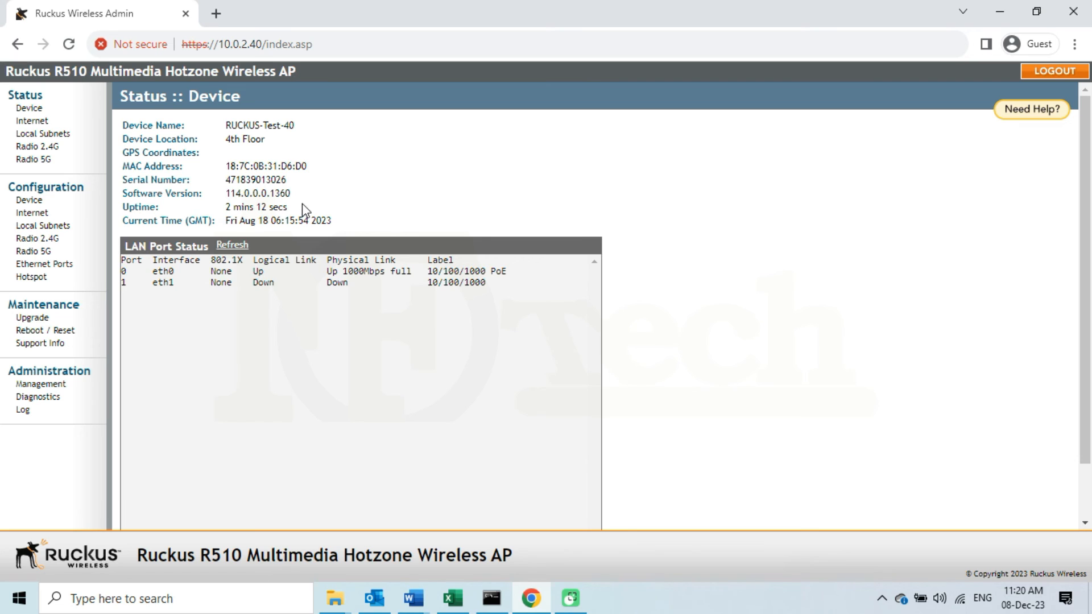
left_click_drag(123, 128, 227, 145)
Check the IPv4 address and subnet mask on the Internet status page
left_click(41, 120)
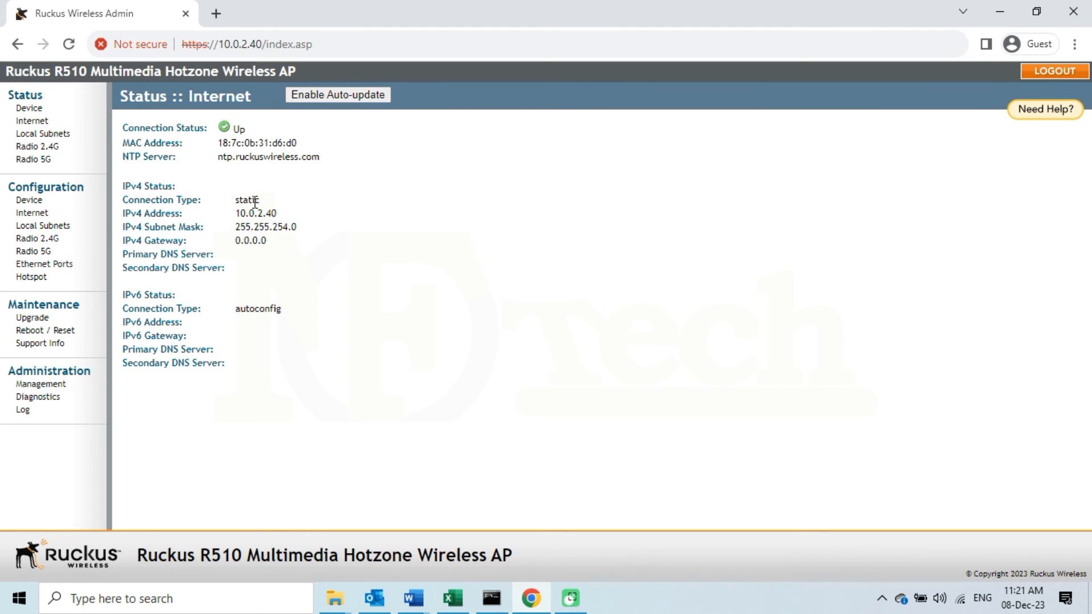
left_click_drag(239, 213, 295, 223)
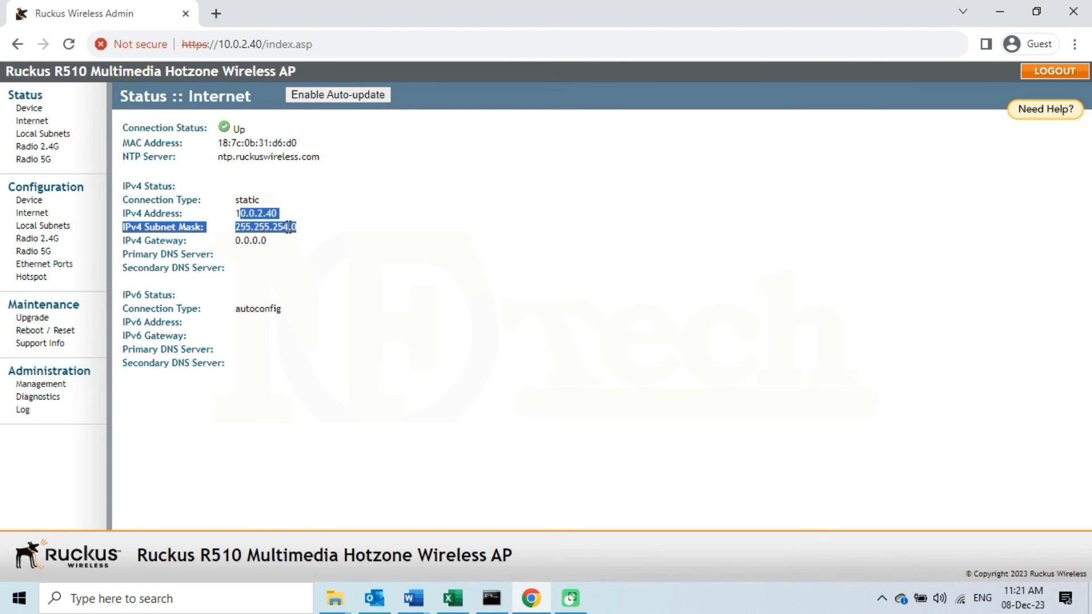
left_click(299, 256)
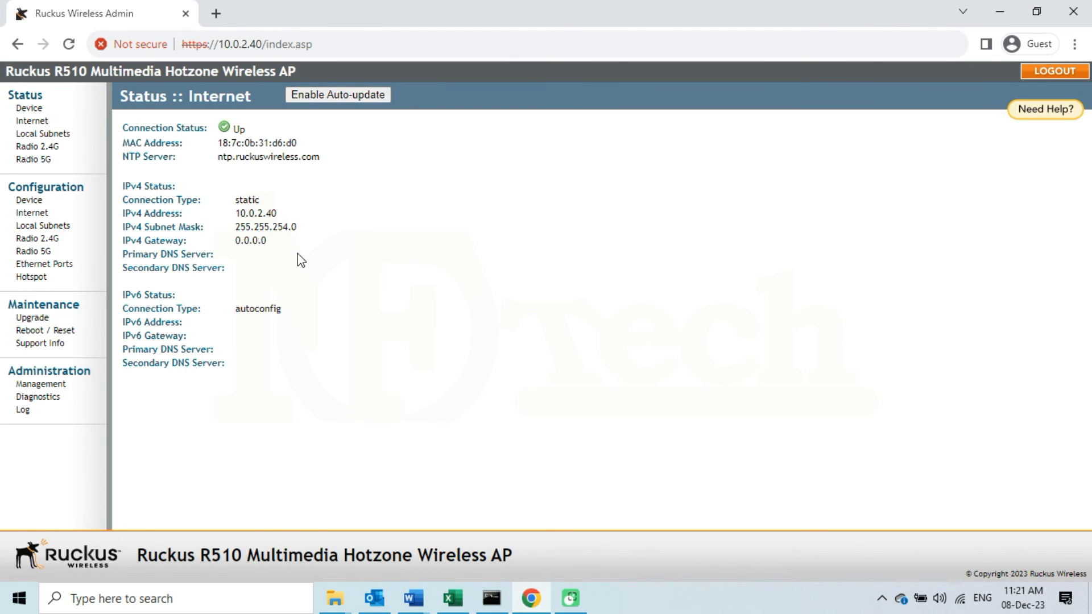
Review the Test-SSID-2.4G and Test-SSID-5G radio details, then log out and close Chrome
left_click(55, 148)
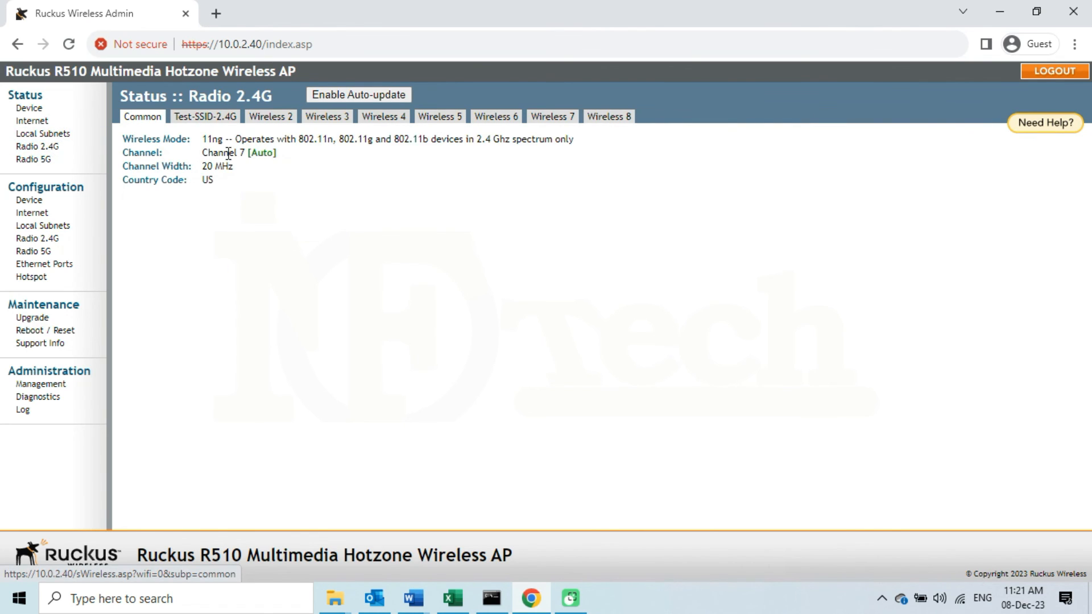
left_click(214, 120)
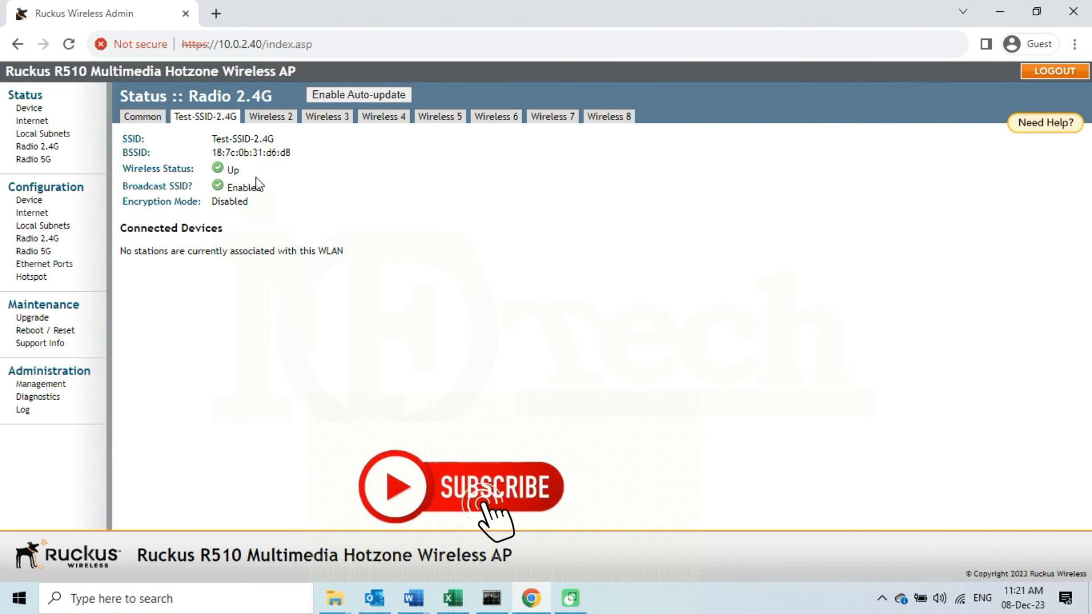
left_click(43, 160)
left_click(210, 119)
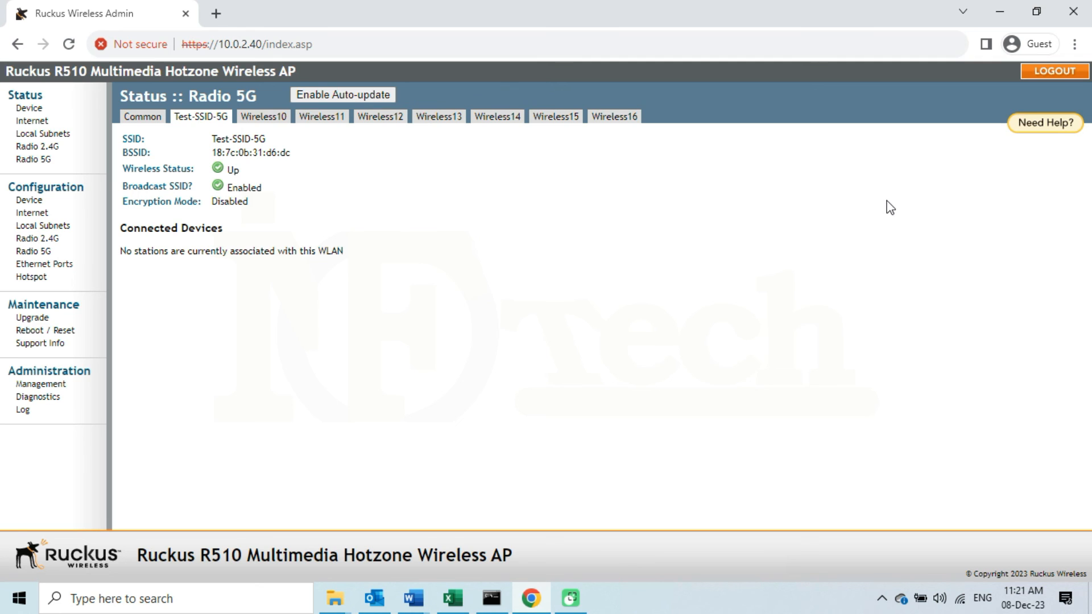
left_click(1054, 71)
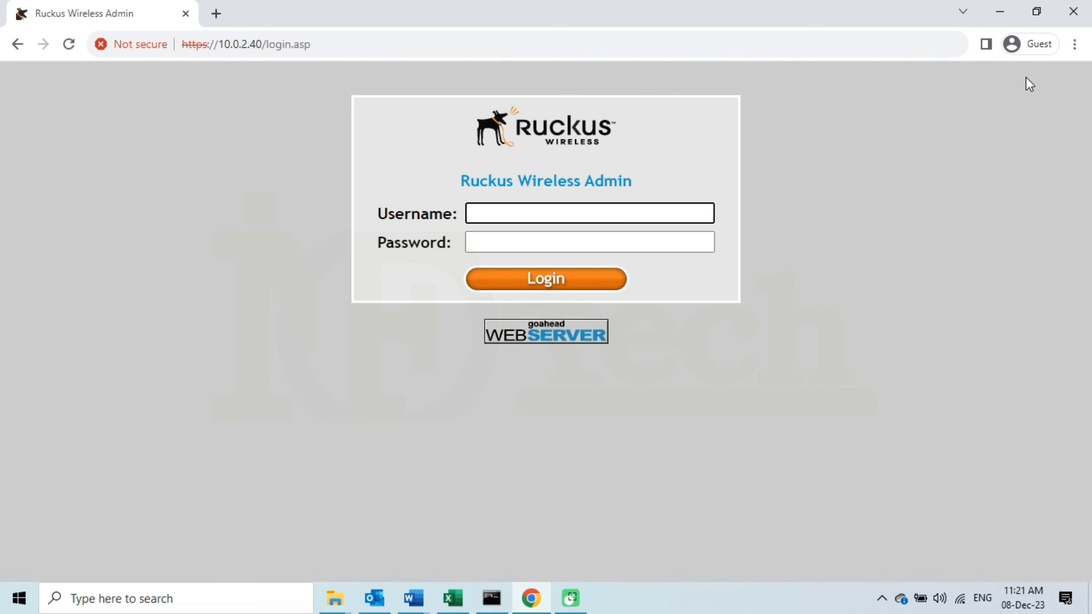
left_click(1079, 16)
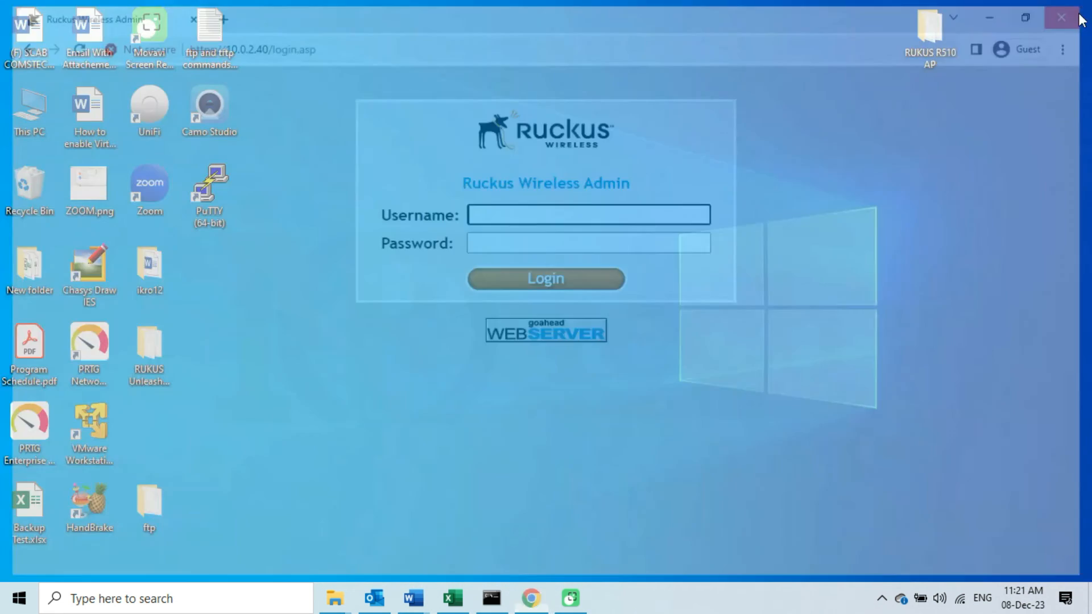